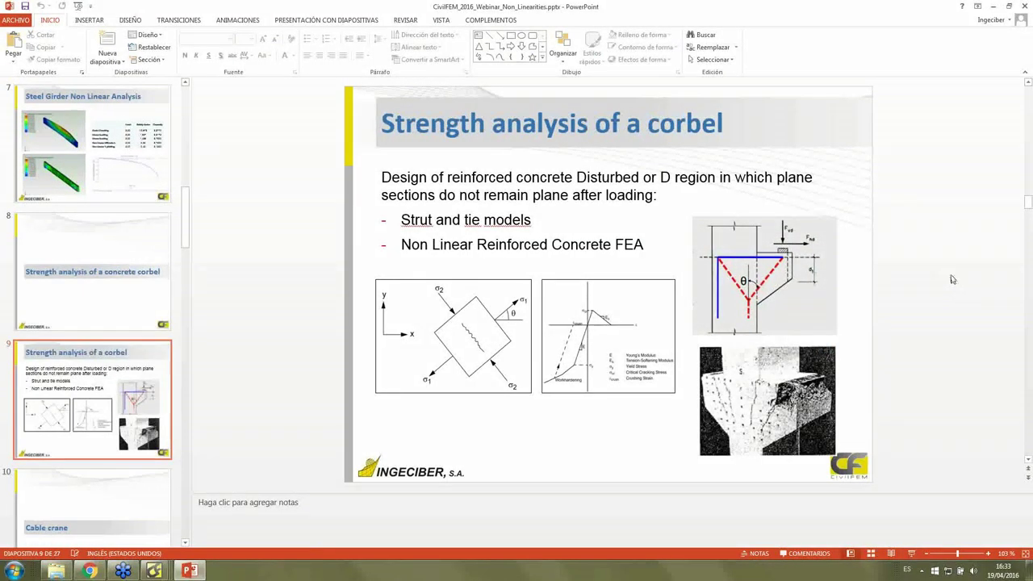
# Step: Switch to the CivilFEM window with the steel beam check model and start opening another model without saving the active one
pyautogui.click(156, 573)
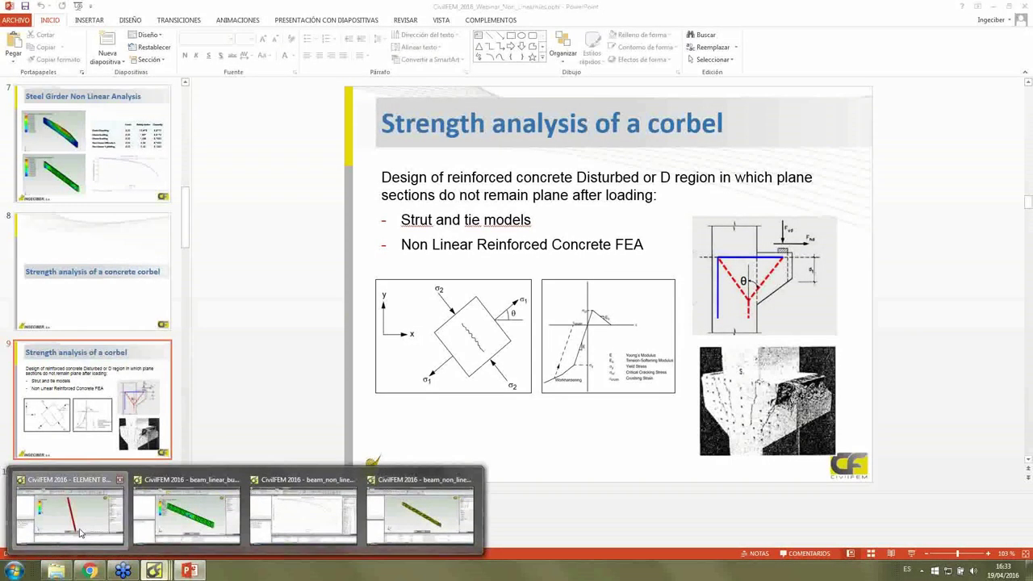
pyautogui.click(66, 517)
pyautogui.click(14, 12)
pyautogui.click(32, 57)
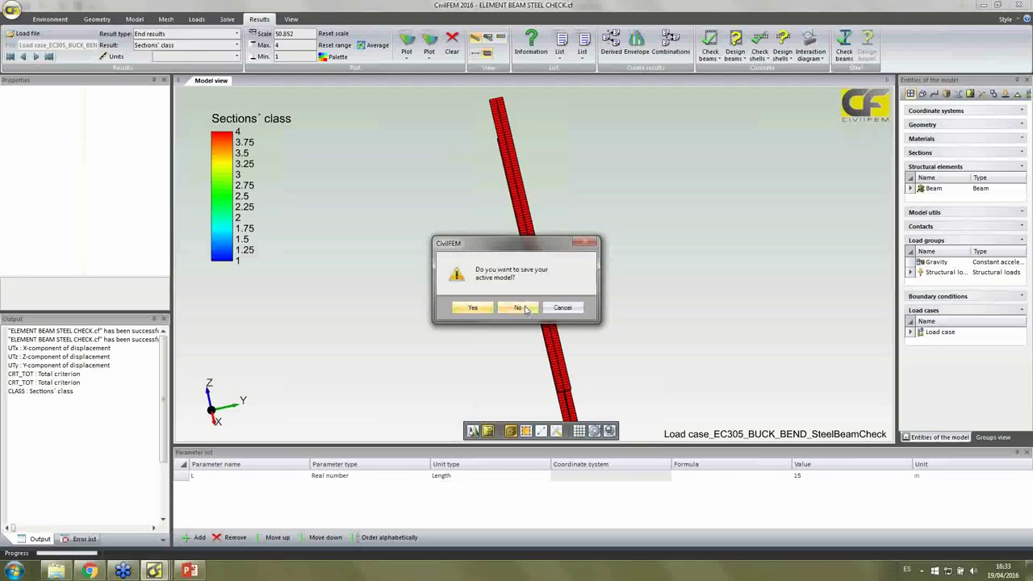
pyautogui.click(524, 310)
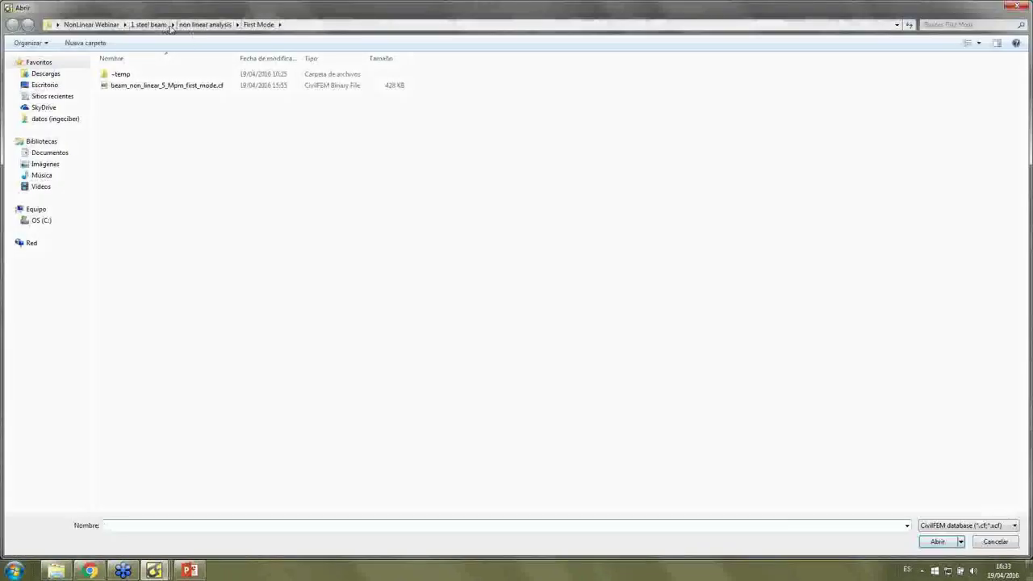
# Step: Open the model "Non Linear Column and Corbel Concrete unreinforced.cf" from the unreinforced subfolder of "2 concrete corbel"
pyautogui.click(148, 25)
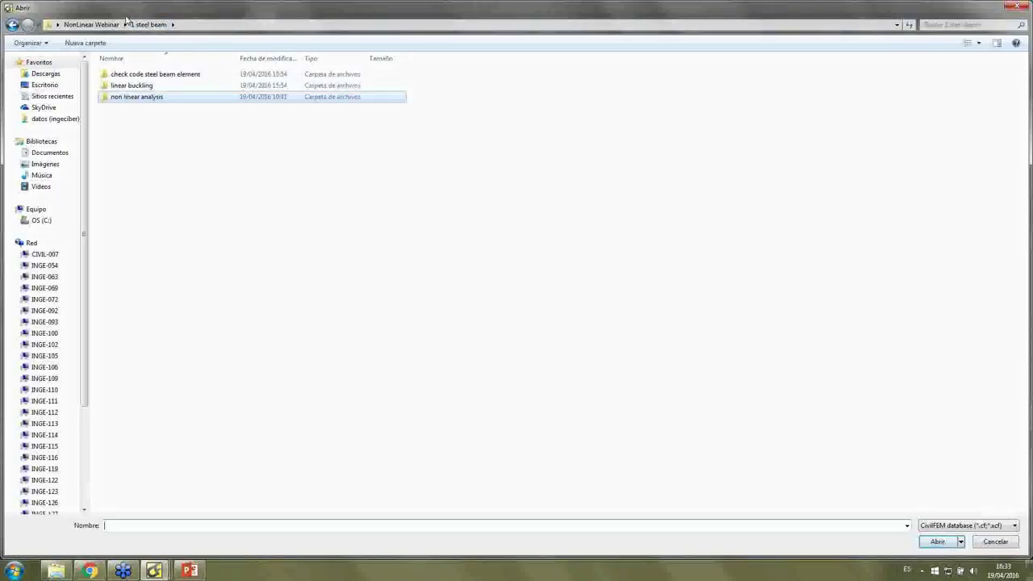
pyautogui.click(91, 24)
pyautogui.doubleClick(155, 88)
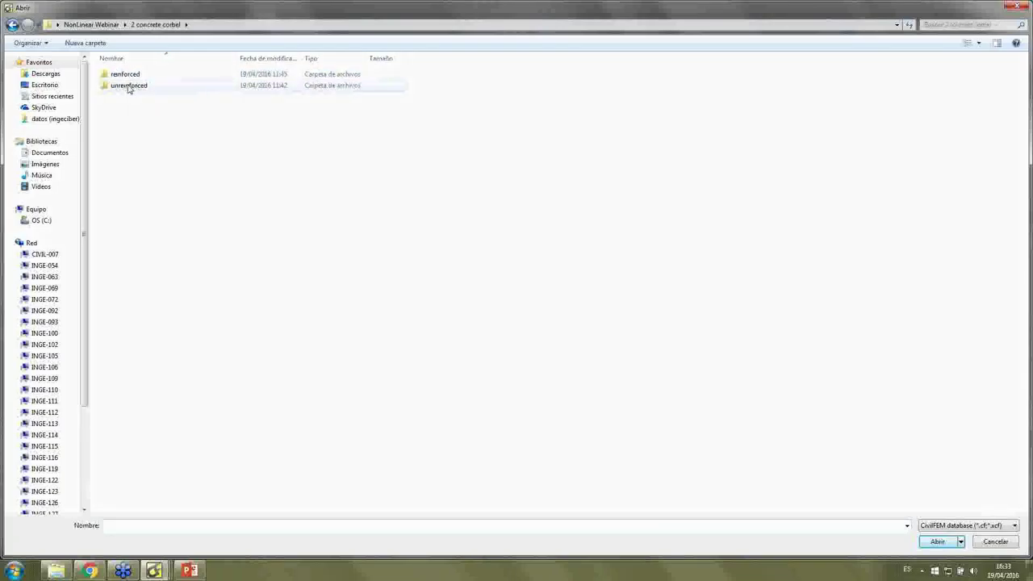
pyautogui.doubleClick(128, 86)
pyautogui.click(143, 87)
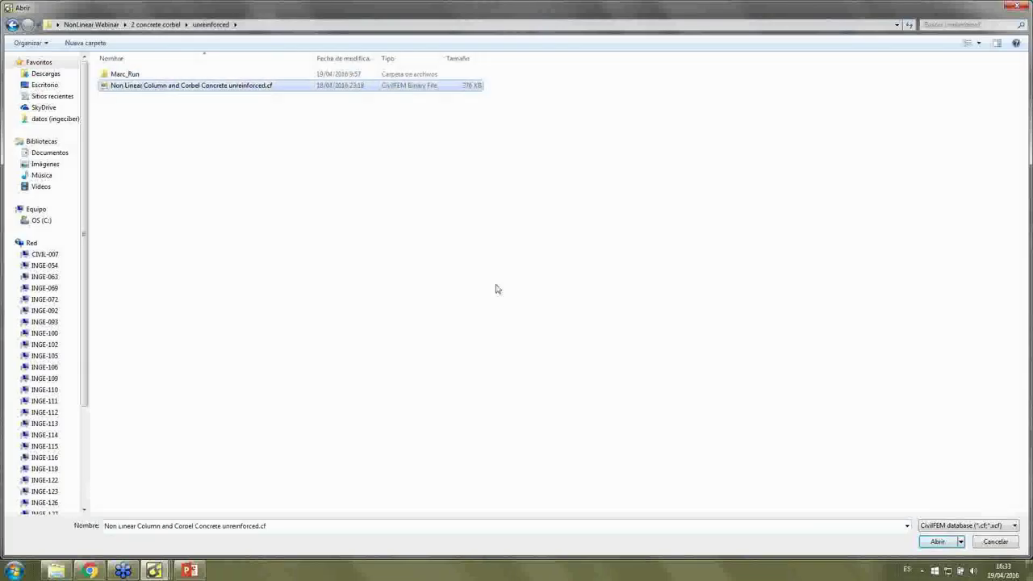
pyautogui.click(928, 542)
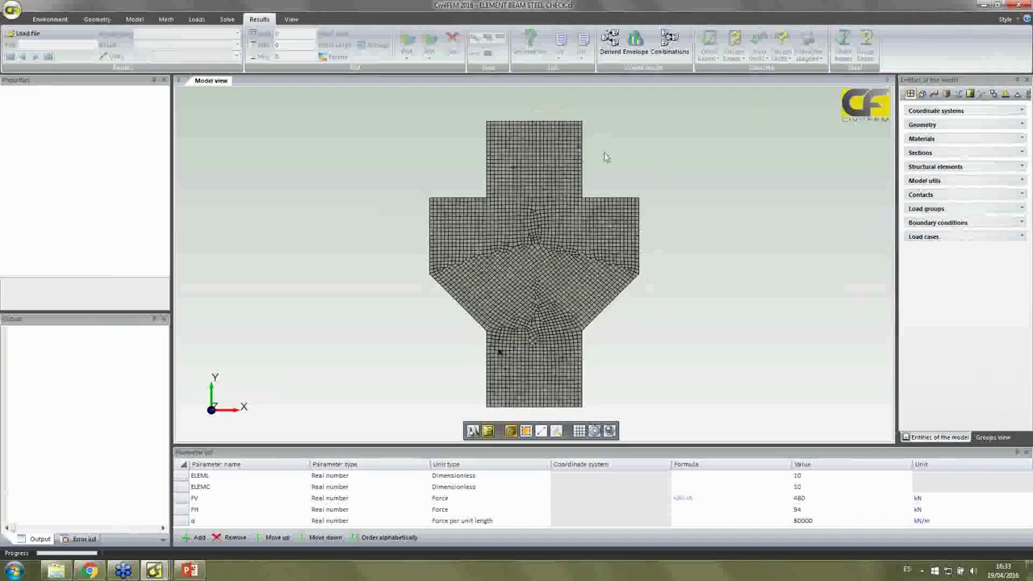
# Step: Select all structural elements and change their display style to show the truss reinforcement over the 2D solid mesh
pyautogui.click(930, 167)
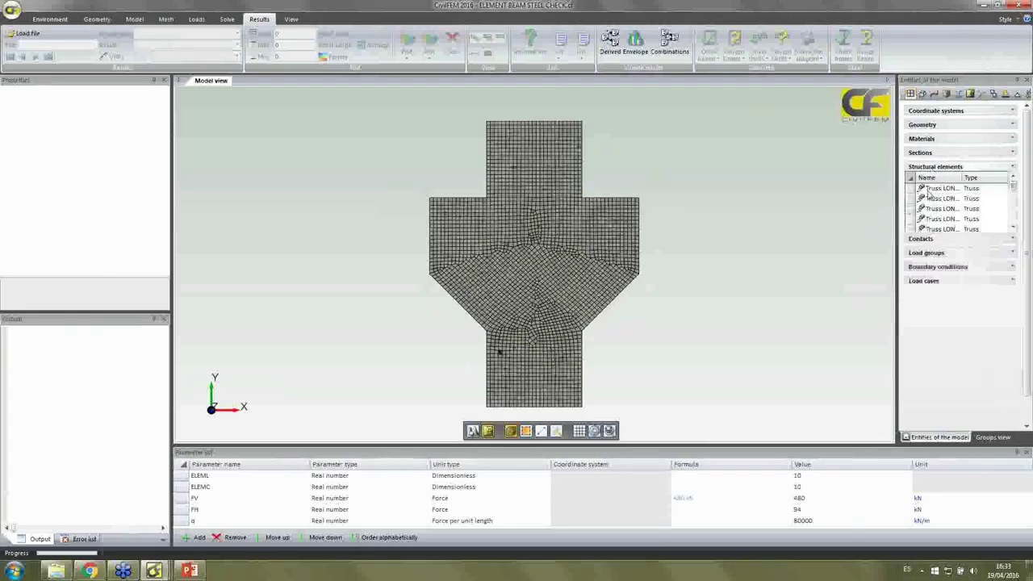
pyautogui.hotkey('ctrl', 'a')
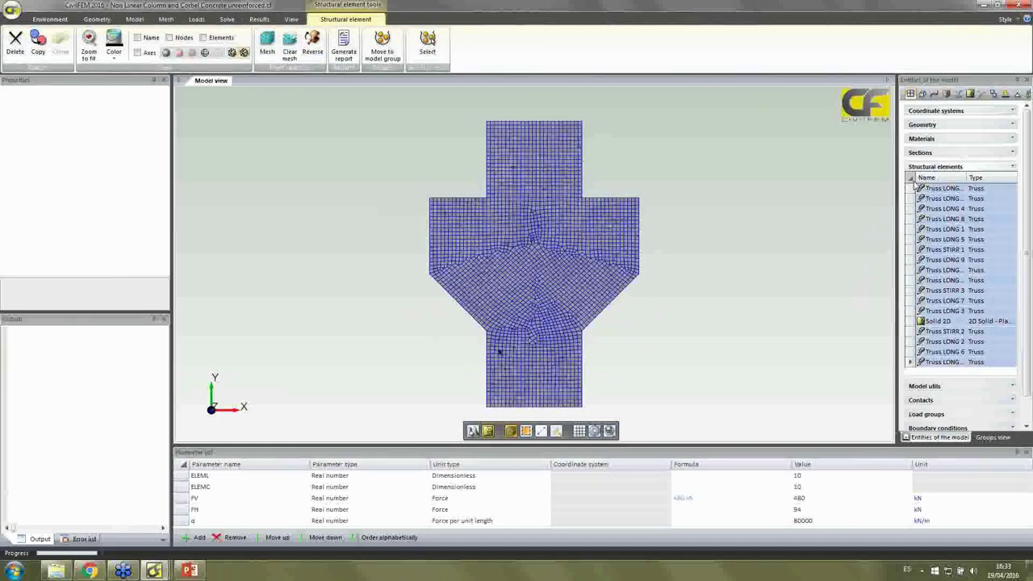
pyautogui.click(167, 53)
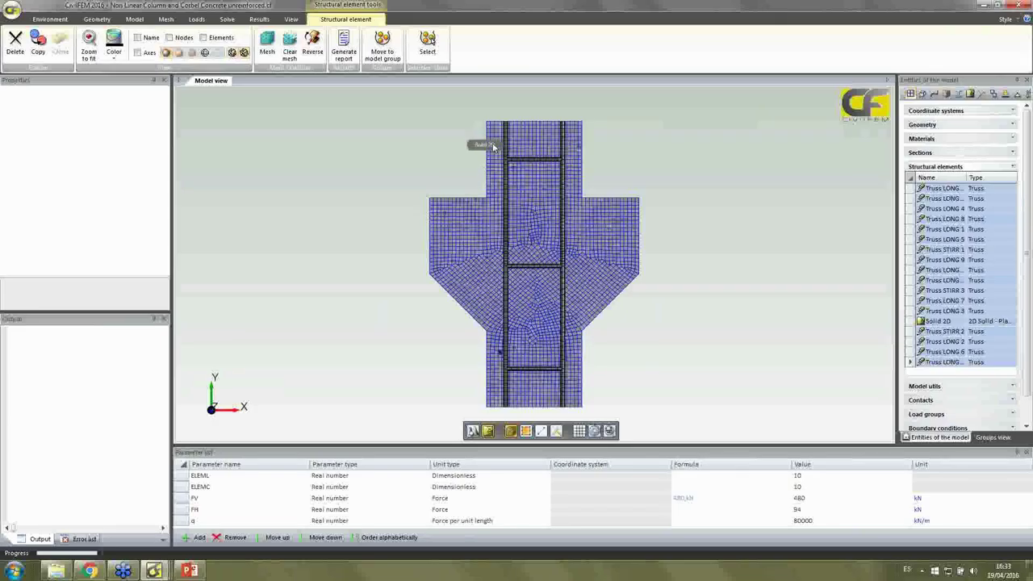
pyautogui.click(715, 295)
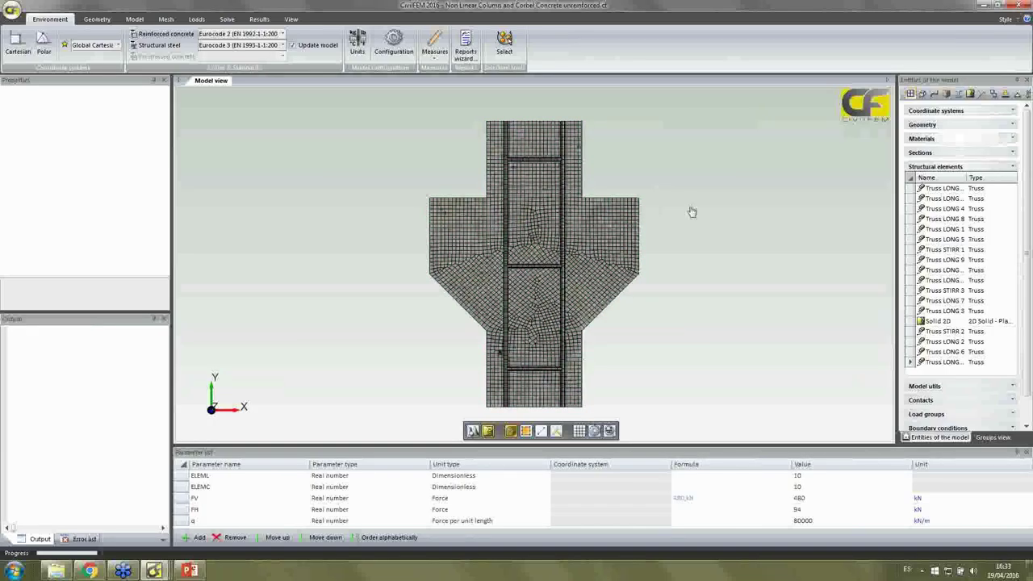
# Step: Examine the nonlinear behaviour and cracking properties of the C25/30 concrete material
pyautogui.click(928, 139)
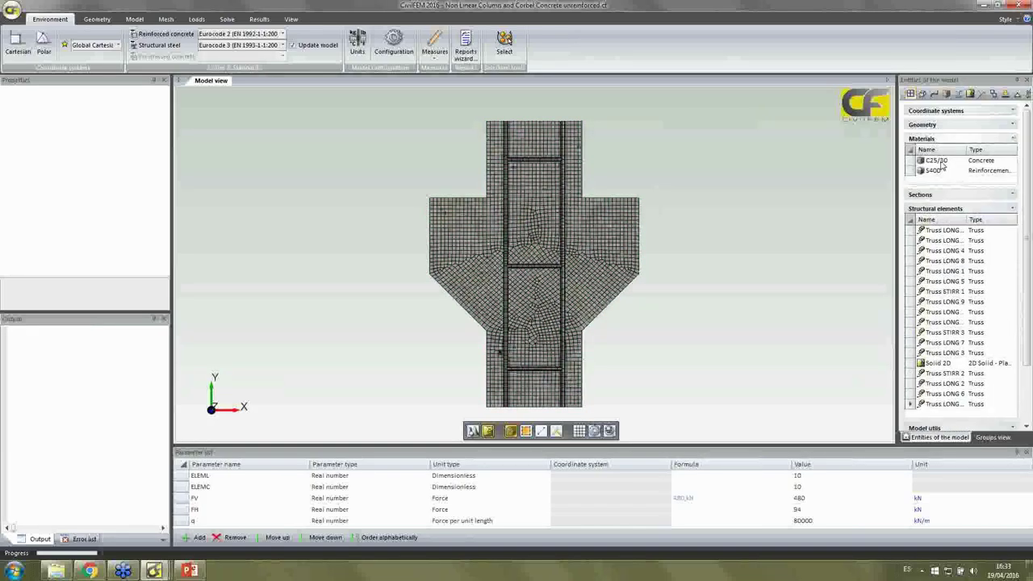
pyautogui.click(936, 161)
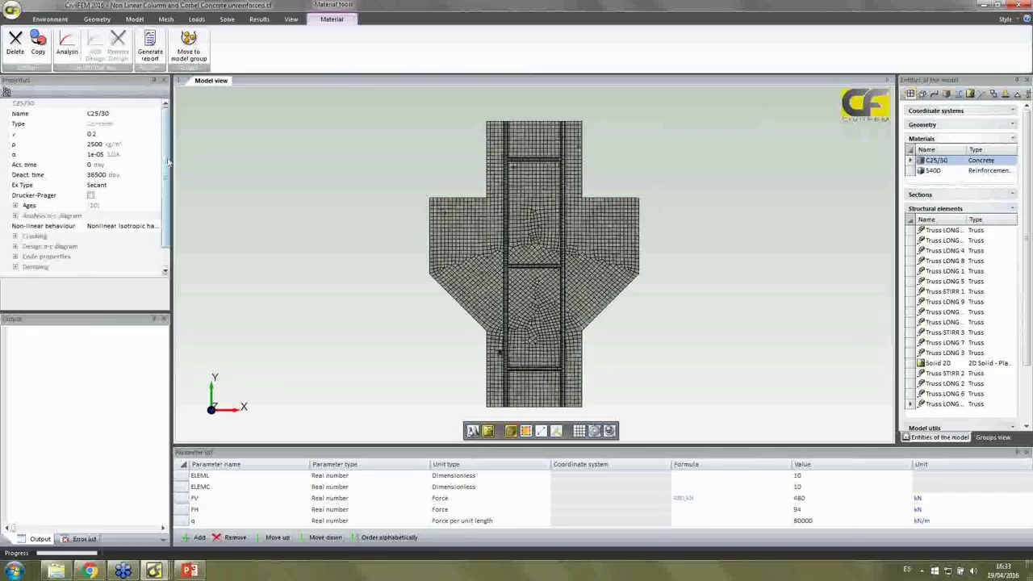
pyautogui.moveTo(169, 161); pyautogui.dragTo(193, 166)
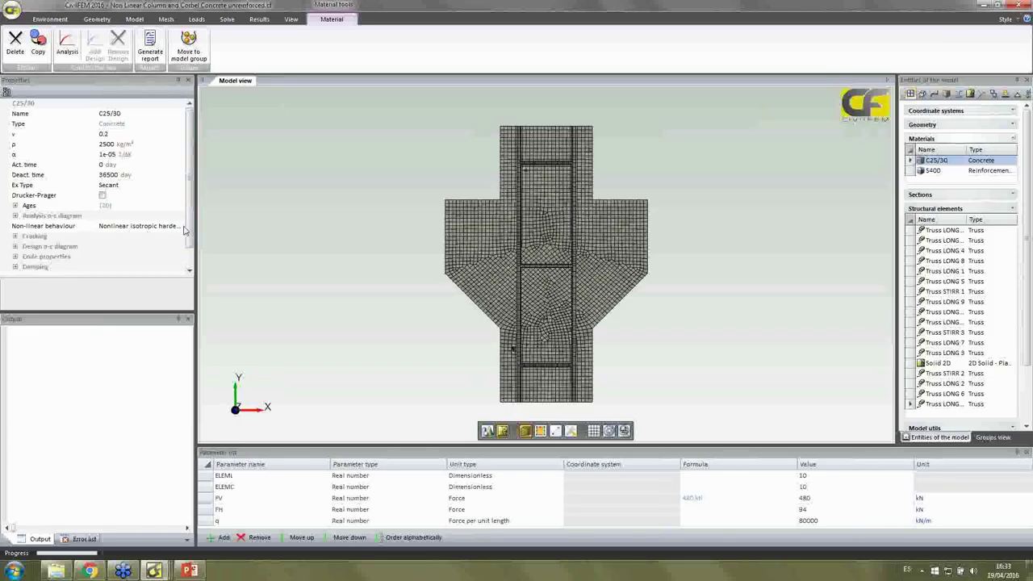
pyautogui.click(15, 238)
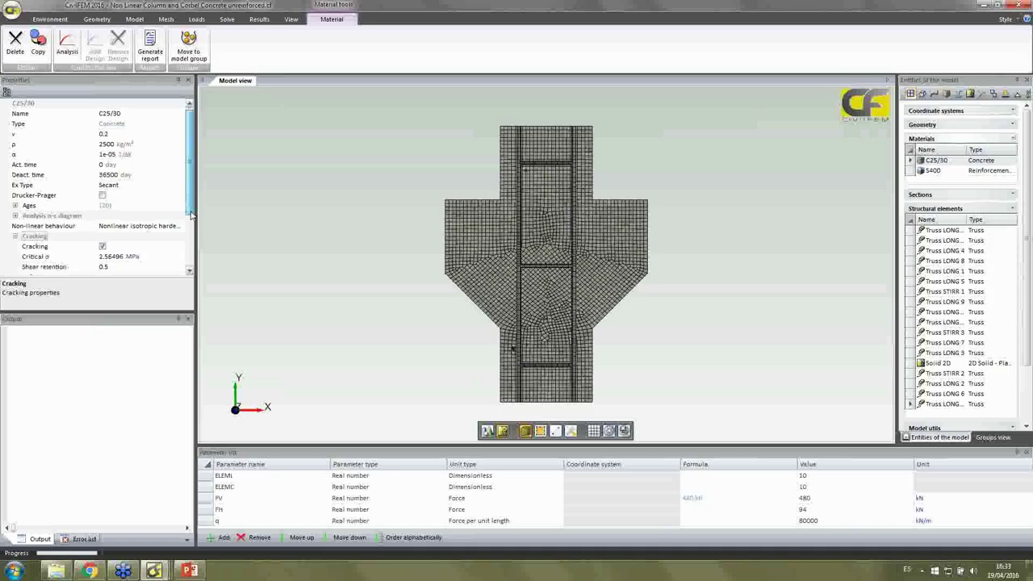
pyautogui.scroll(-2, 191, 214)
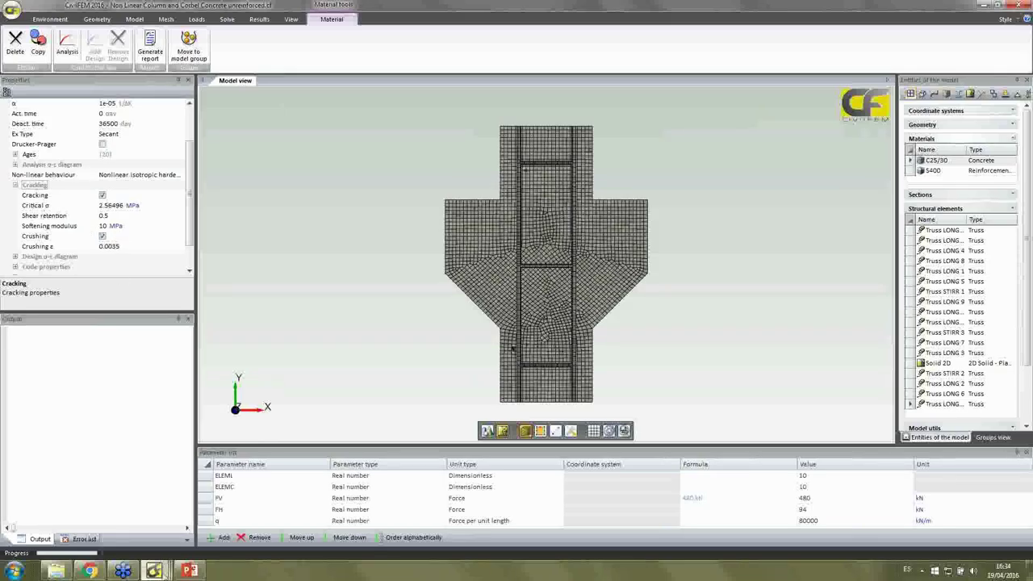
# Step: Switch to PowerPoint to consult the concrete cracking diagrams on the corbel slide, and return to the corbel model in CivilFEM
pyautogui.click(189, 571)
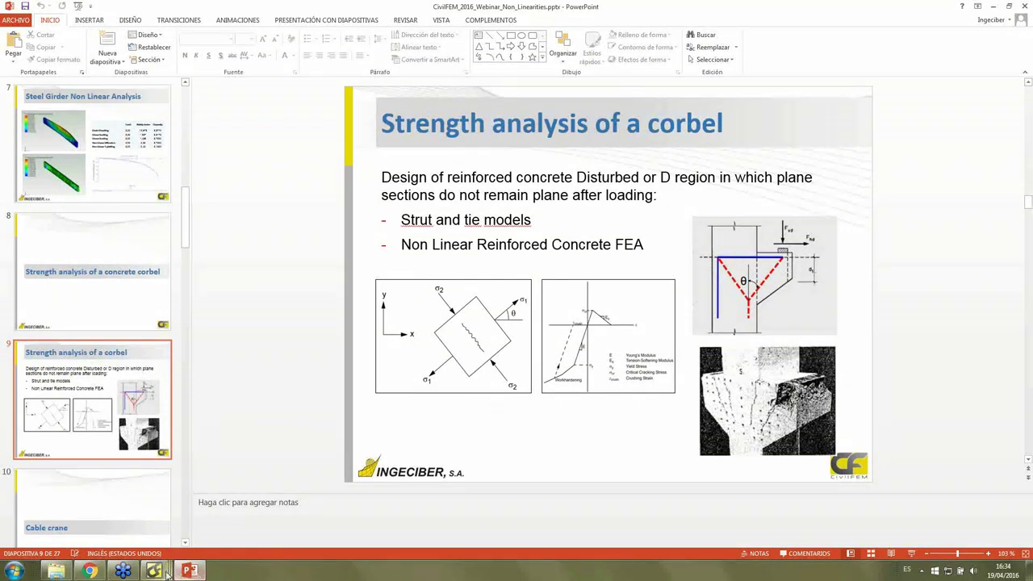
pyautogui.moveTo(166, 571)
pyautogui.click(69, 521)
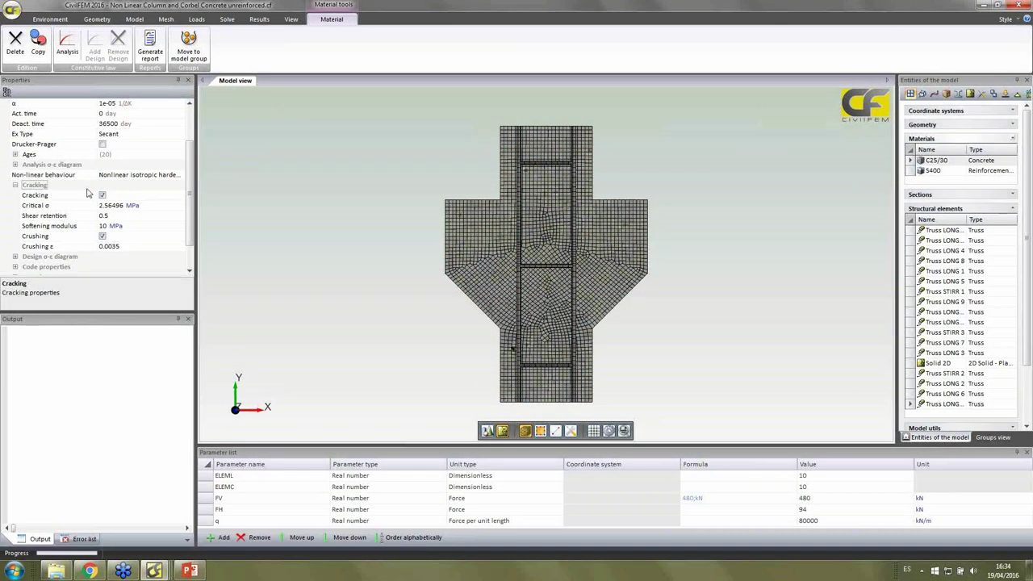
# Step: View the S400 reinforcement steel's analysis stress-strain data as a chart and close it, discarding changes
pyautogui.click(936, 172)
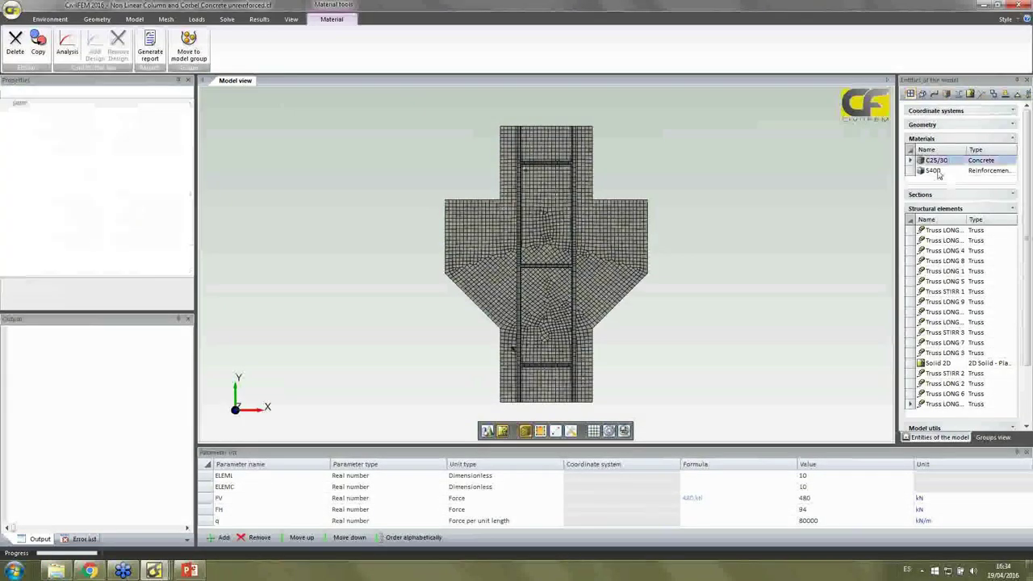
pyautogui.click(15, 207)
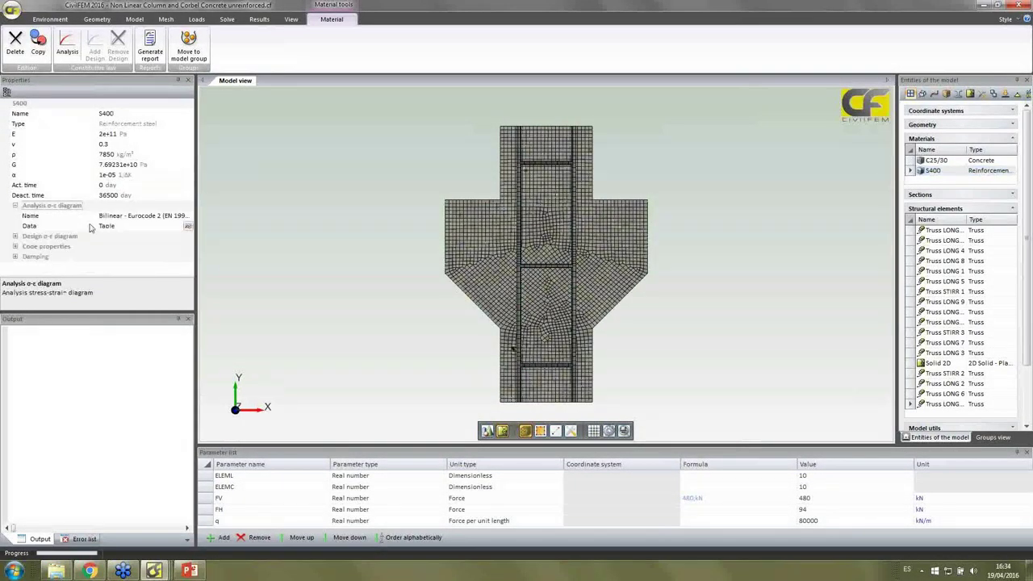
pyautogui.click(190, 226)
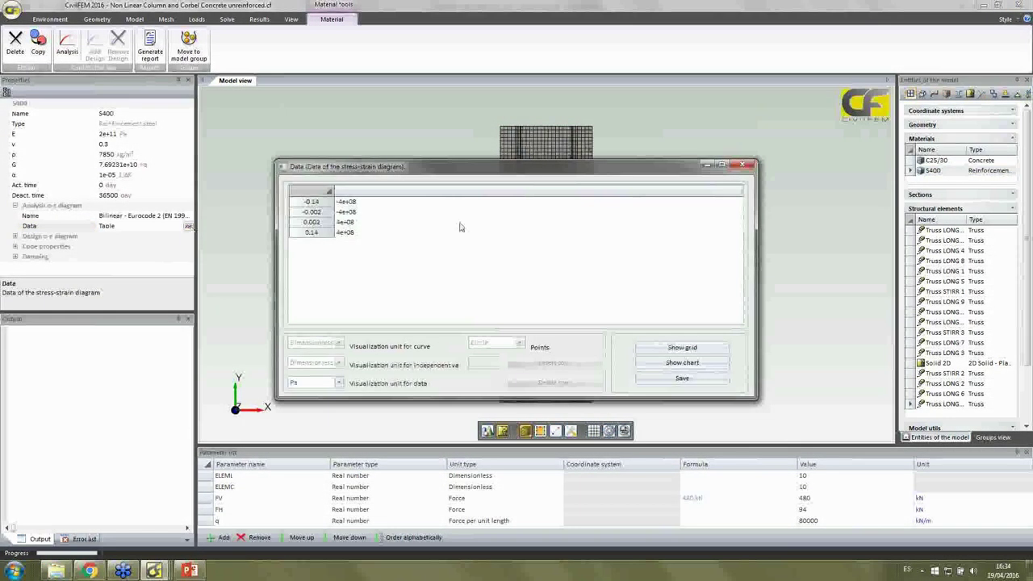
pyautogui.click(682, 362)
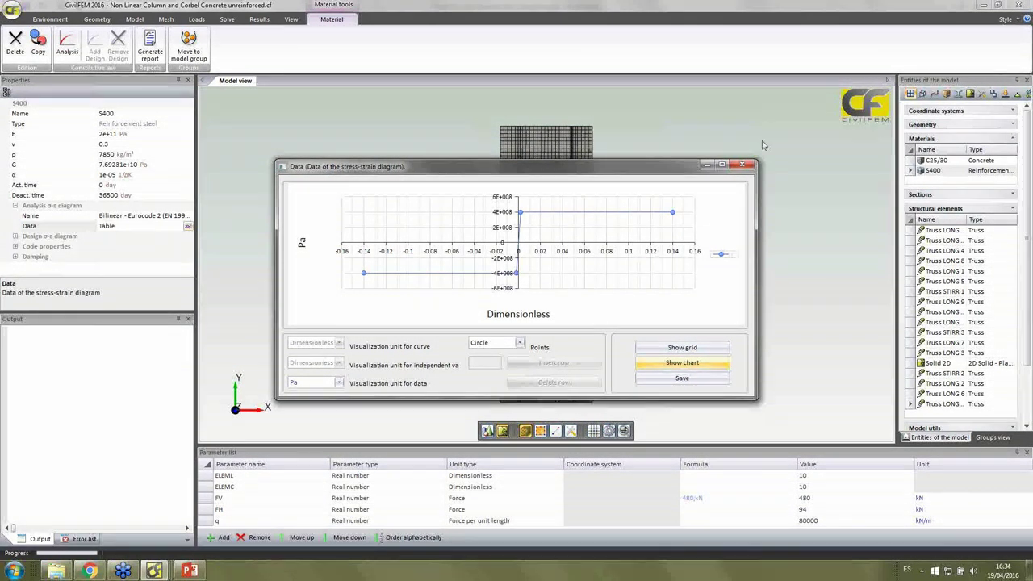
pyautogui.click(742, 165)
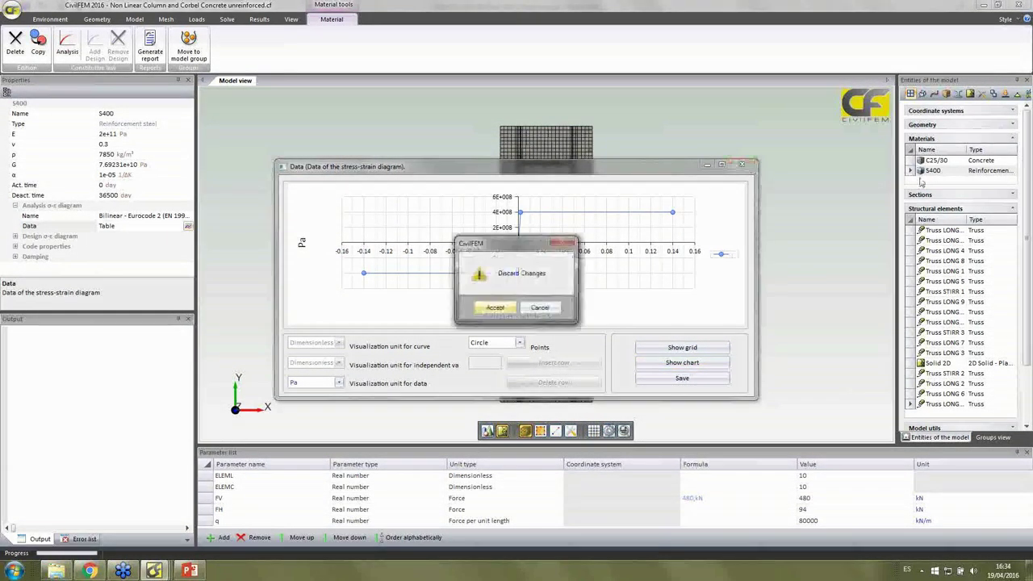
pyautogui.click(496, 308)
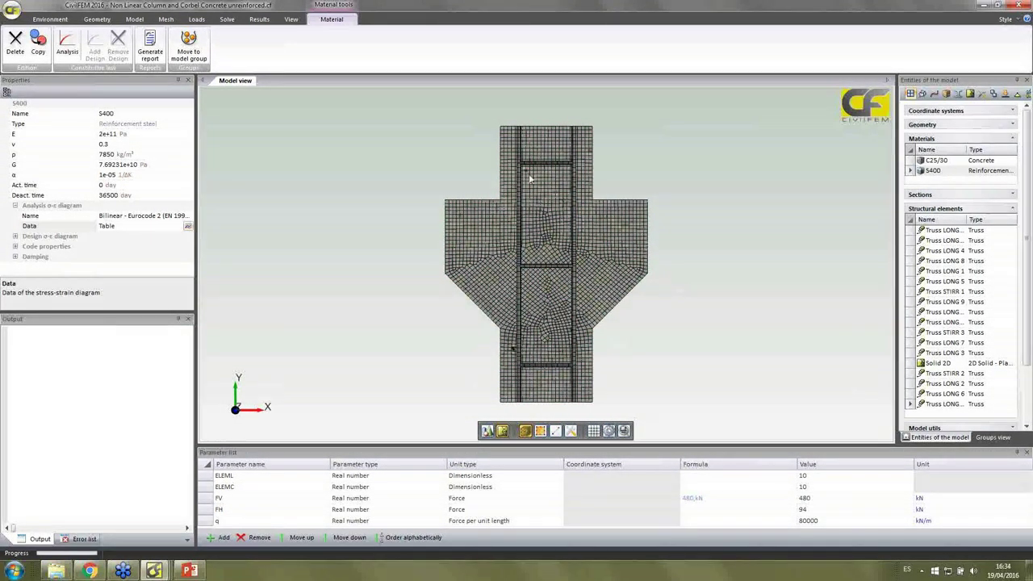
# Step: Plot the PUNTUAL VERTICAL LOADS and PUNTUAL HORIZONTAL LOADS groups on the corbel mesh, and clear the load plot
pyautogui.click(257, 21)
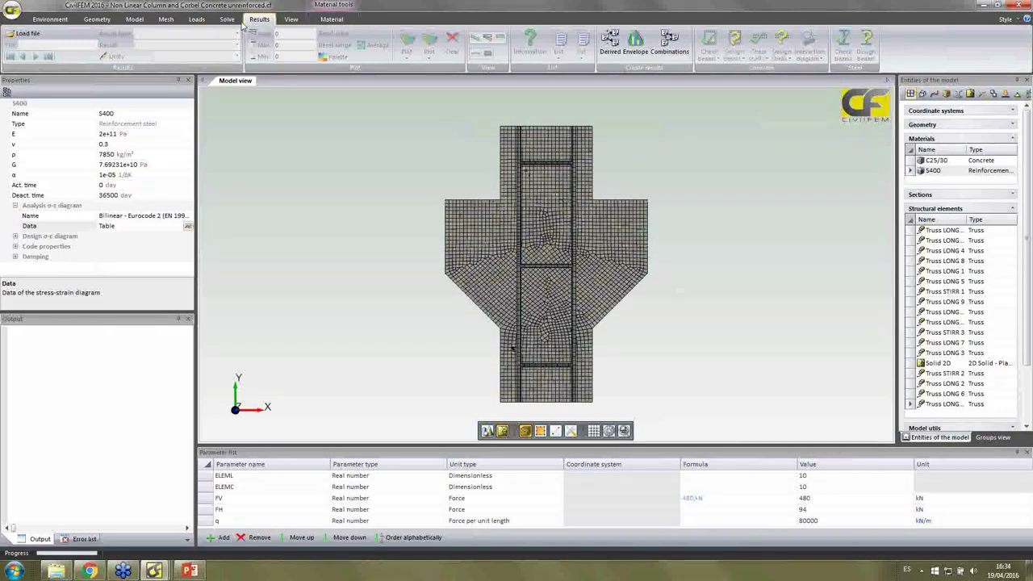
pyautogui.click(202, 22)
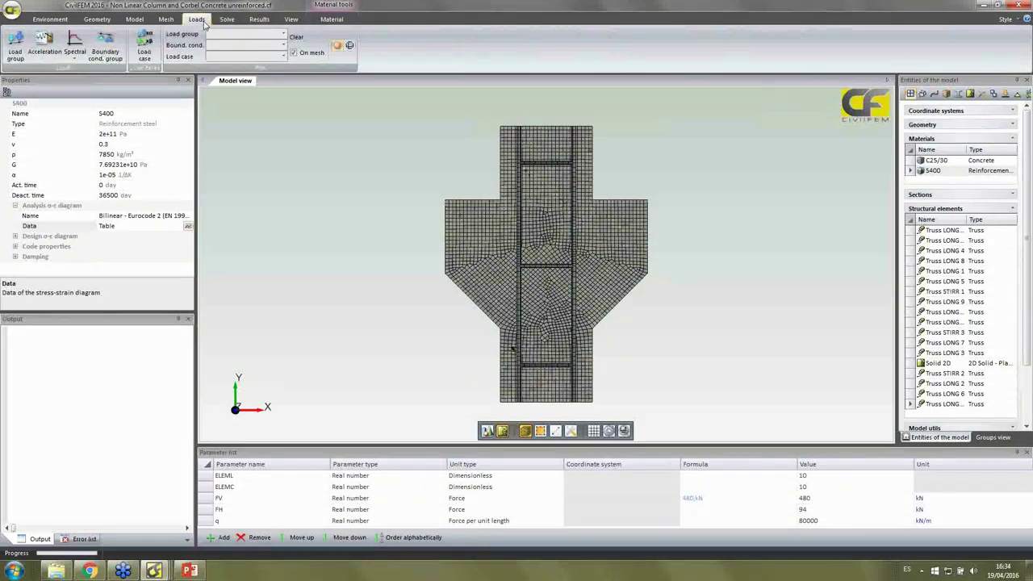
pyautogui.click(282, 35)
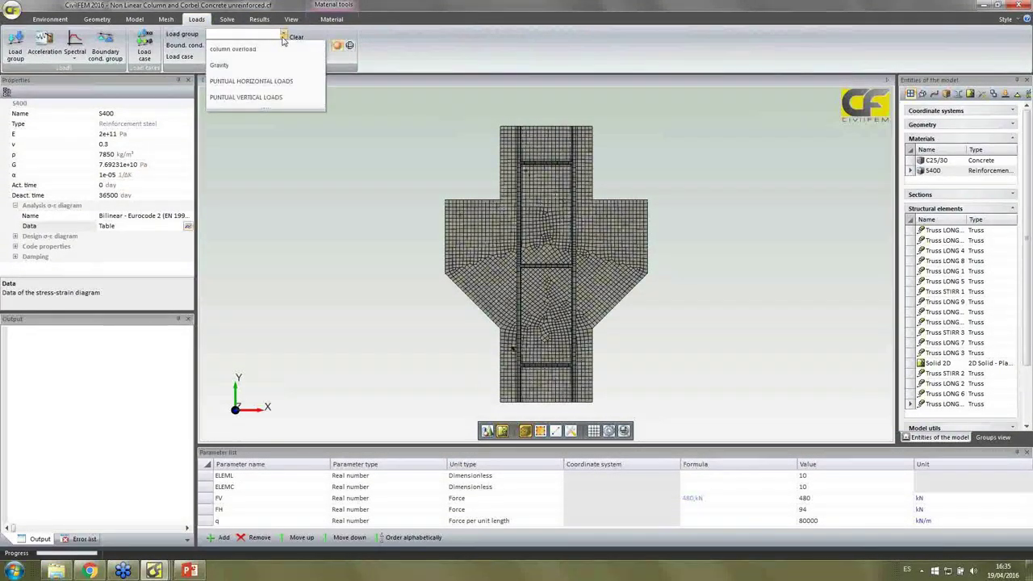
pyautogui.click(259, 97)
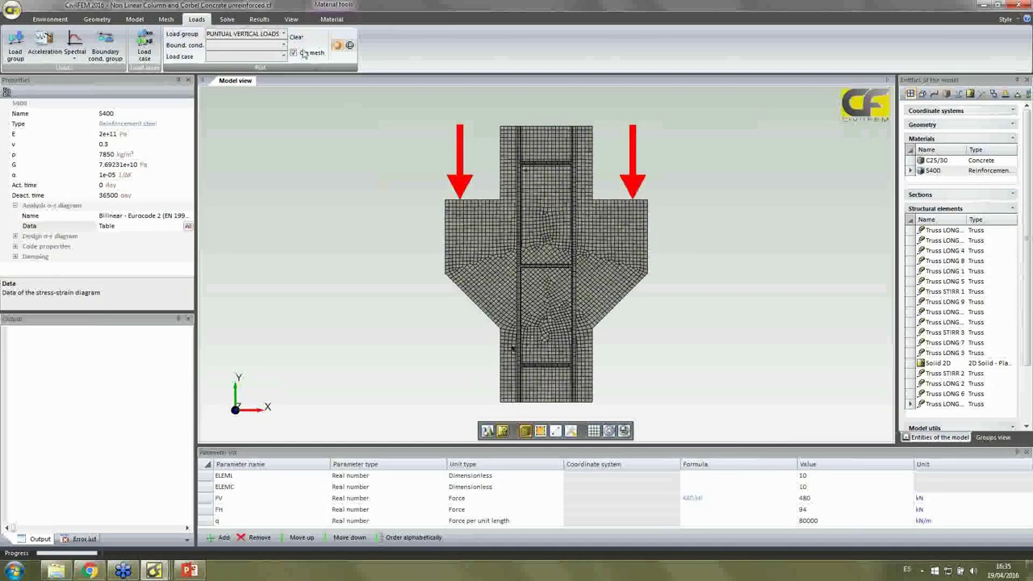
pyautogui.click(284, 35)
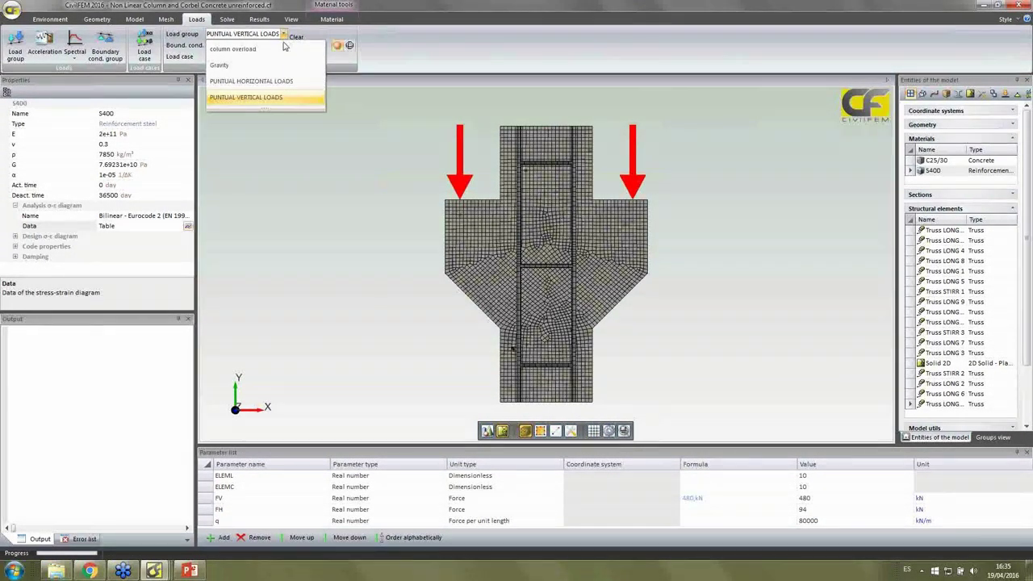
pyautogui.click(279, 81)
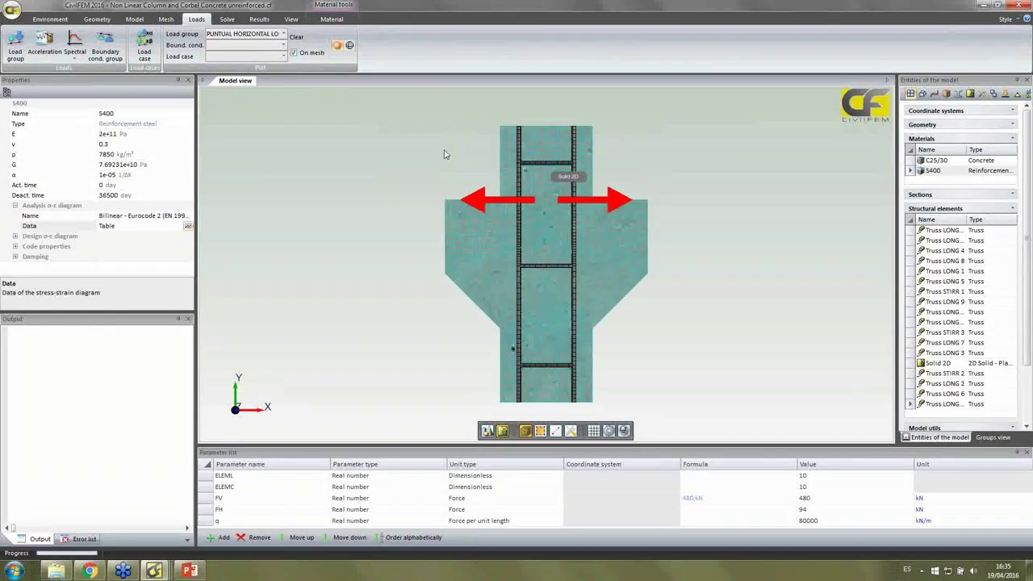
pyautogui.click(296, 36)
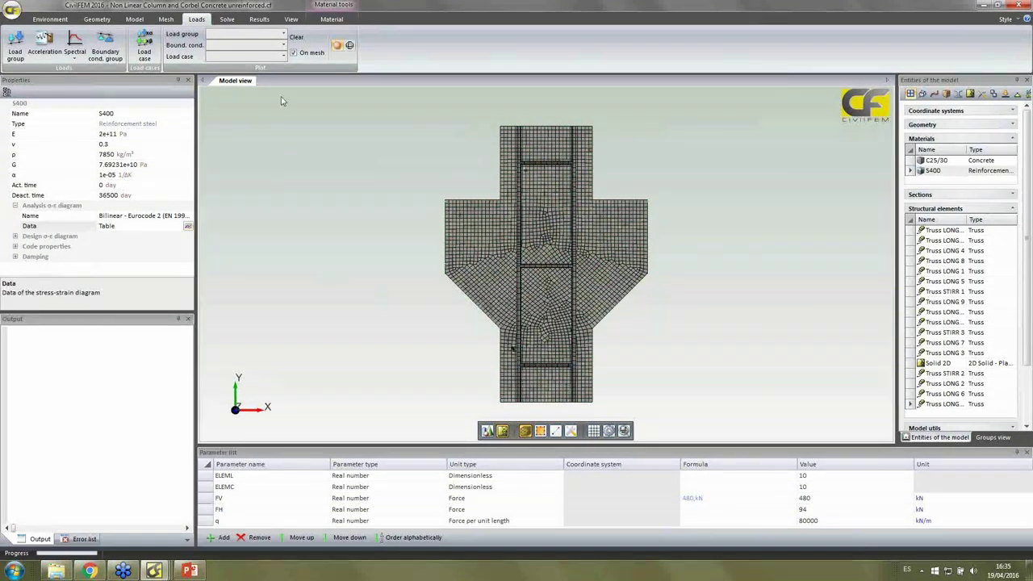
# Step: Load the unreinforced corbel's results file Load case_93.rcf
pyautogui.click(260, 19)
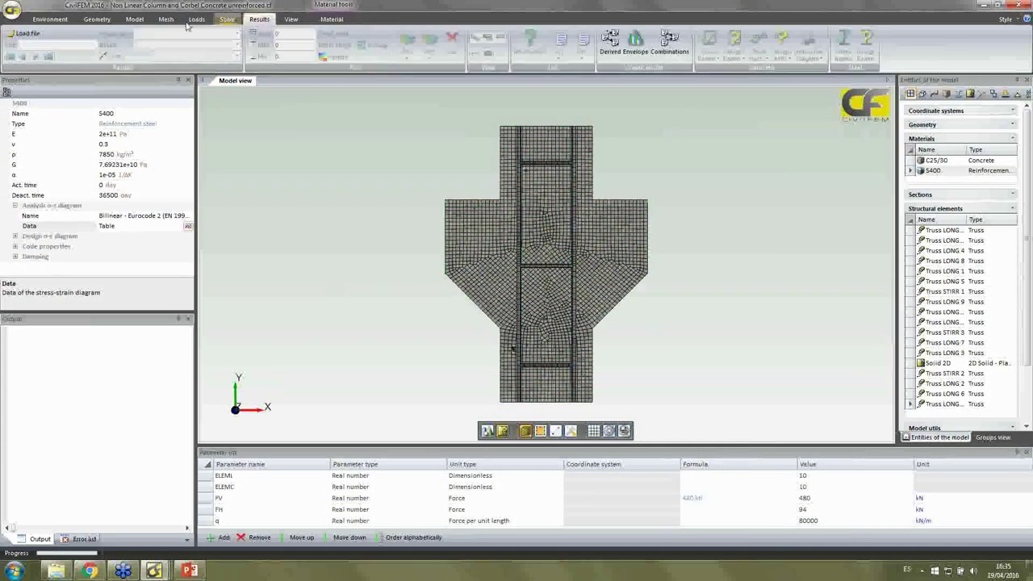
pyautogui.click(21, 34)
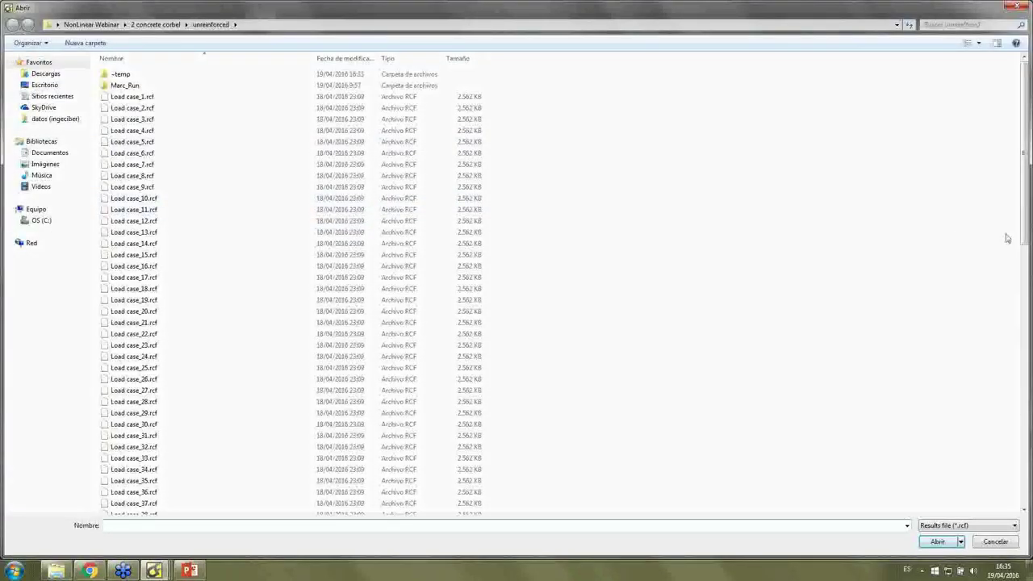
pyautogui.scroll(-18, 1031, 230)
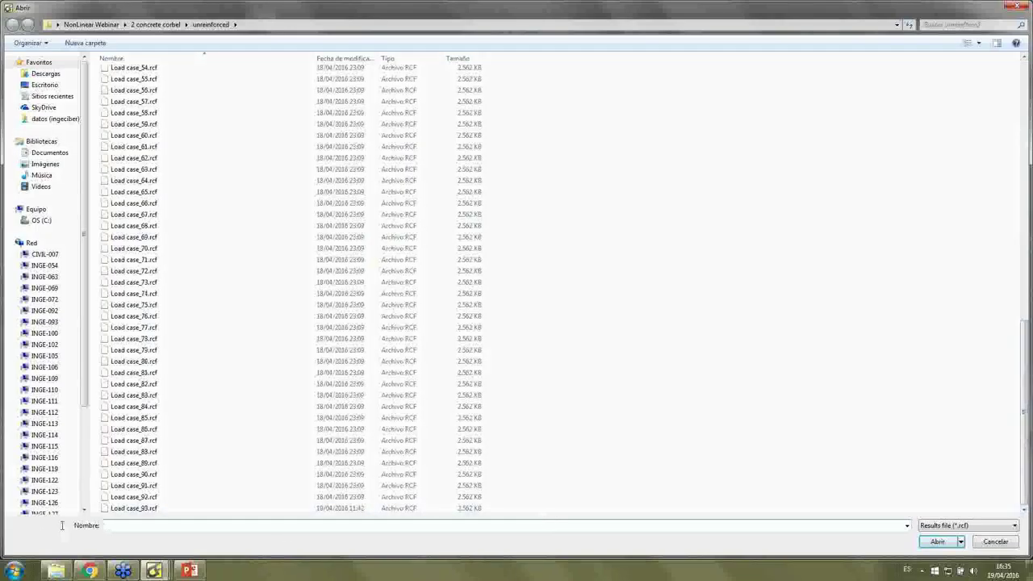
pyautogui.click(137, 509)
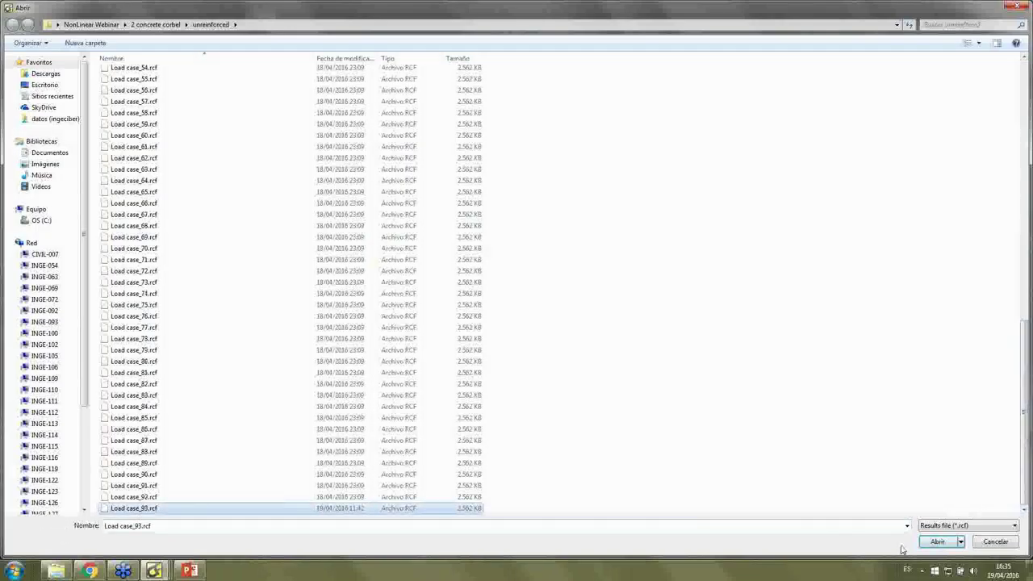
pyautogui.click(938, 542)
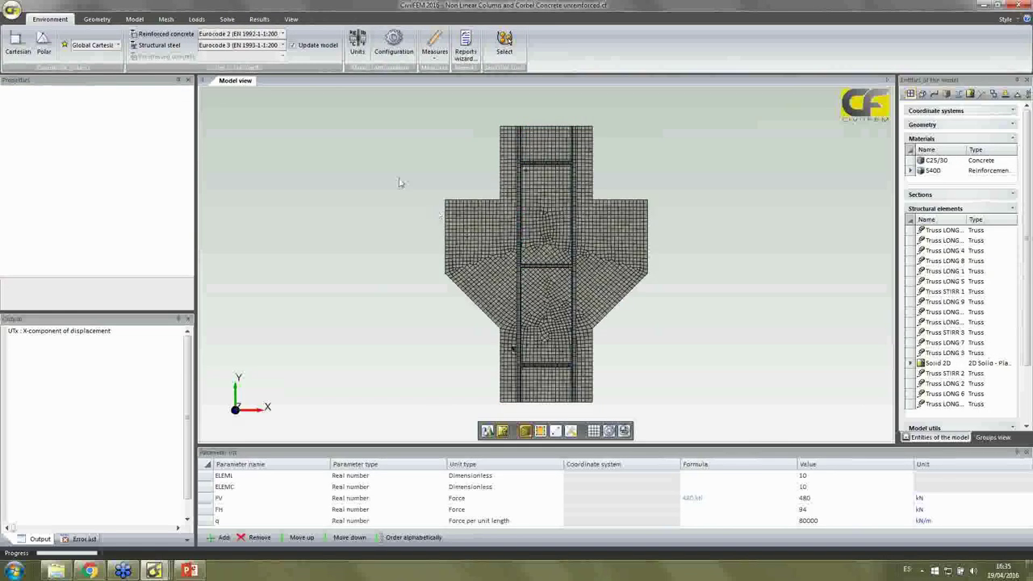
# Step: Plot the X component of cracking strain from the end results and inspect the cracked zones of the corbel
pyautogui.click(259, 18)
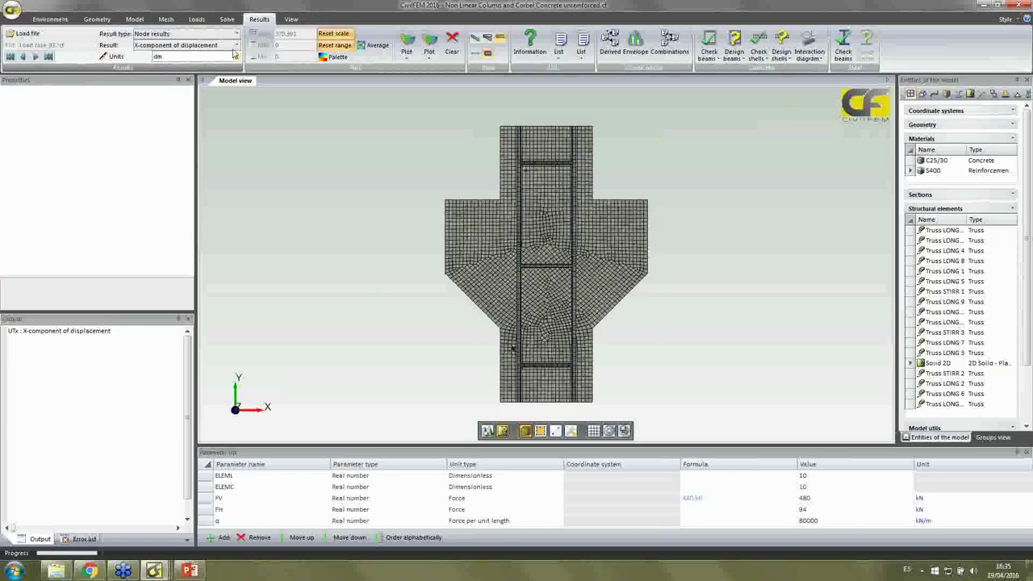
pyautogui.click(236, 34)
pyautogui.click(231, 50)
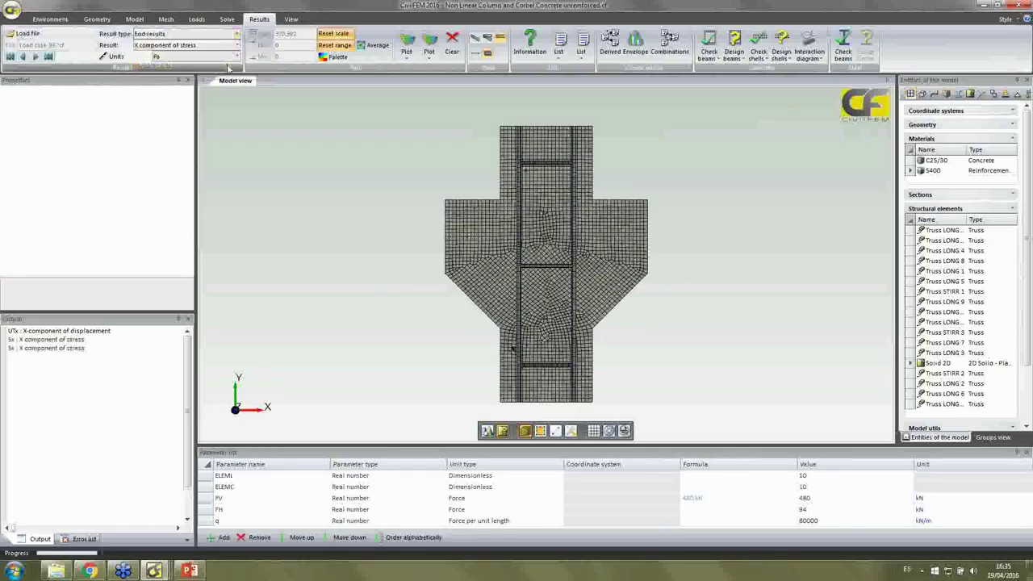
pyautogui.click(237, 45)
pyautogui.moveTo(263, 69); pyautogui.dragTo(269, 87)
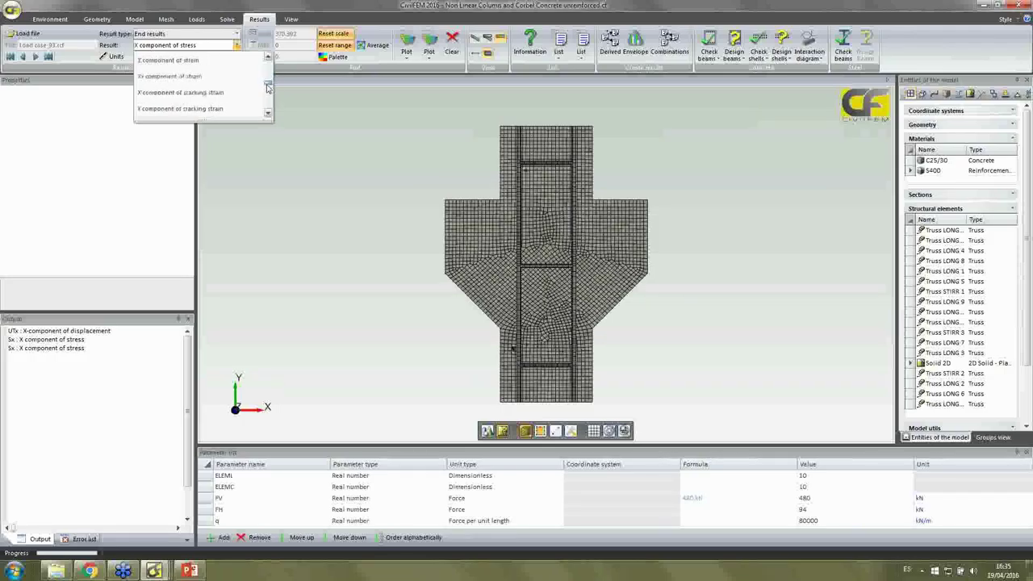
pyautogui.click(237, 93)
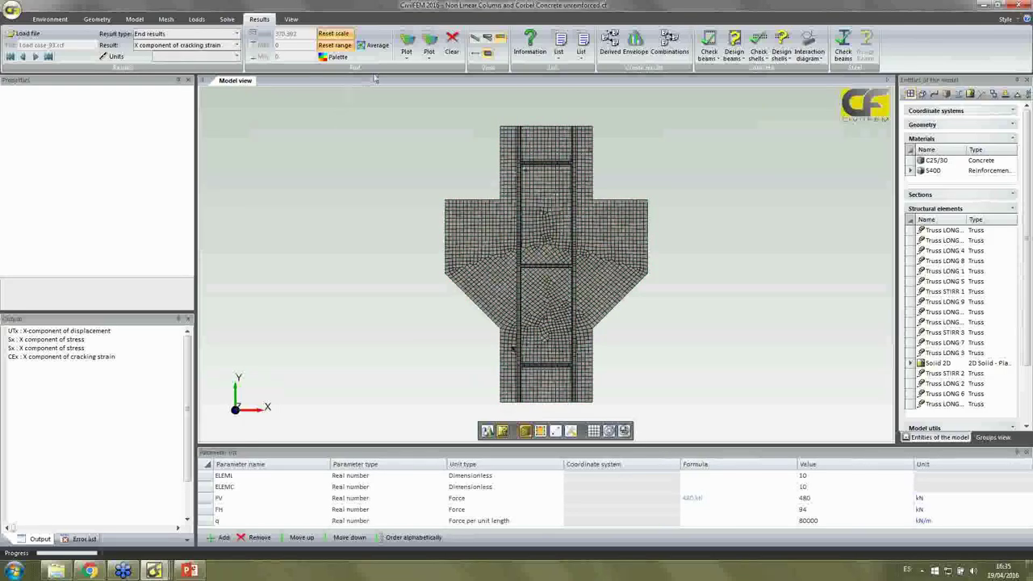
pyautogui.click(407, 42)
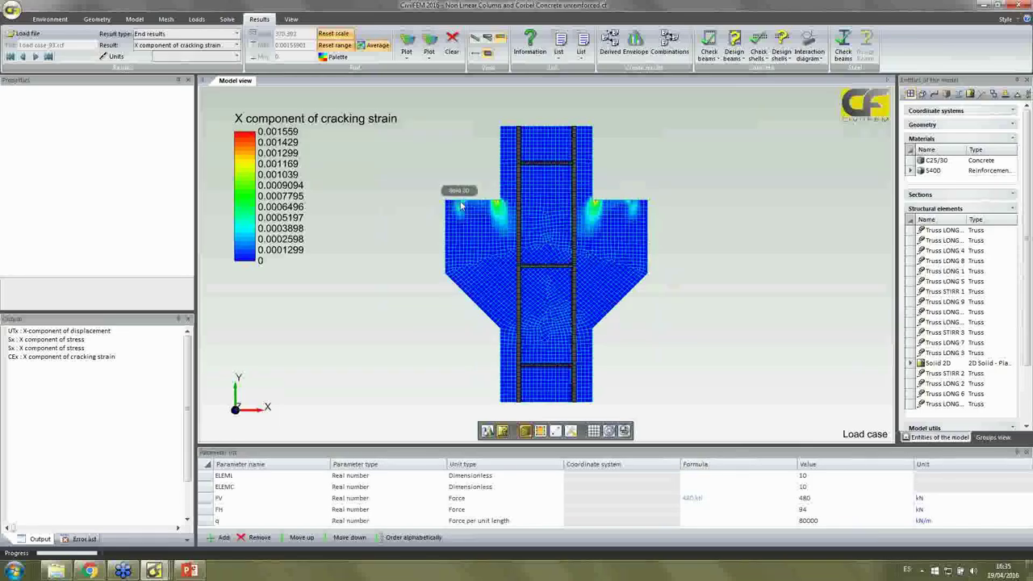
pyautogui.click(481, 239)
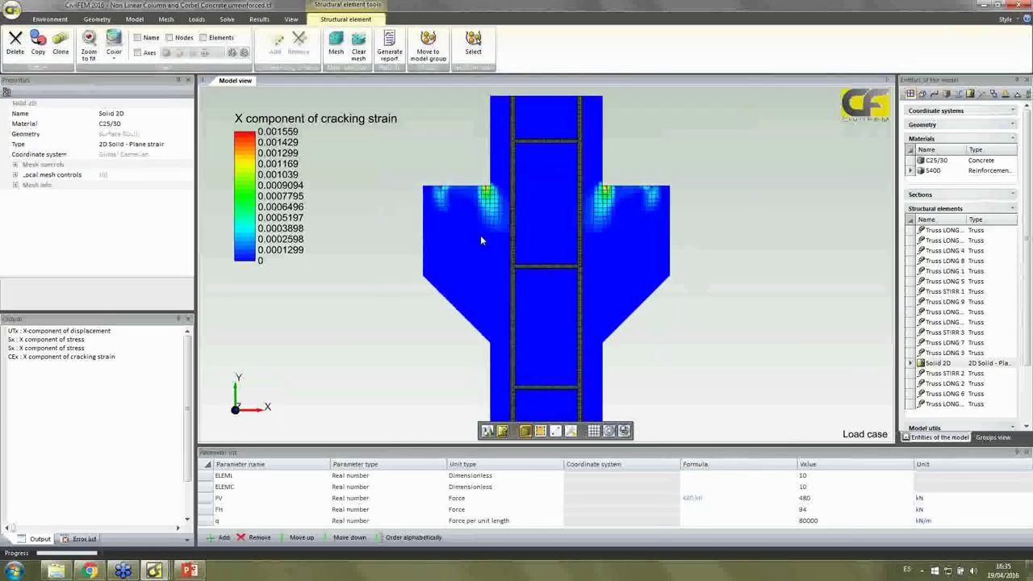
pyautogui.click(418, 235)
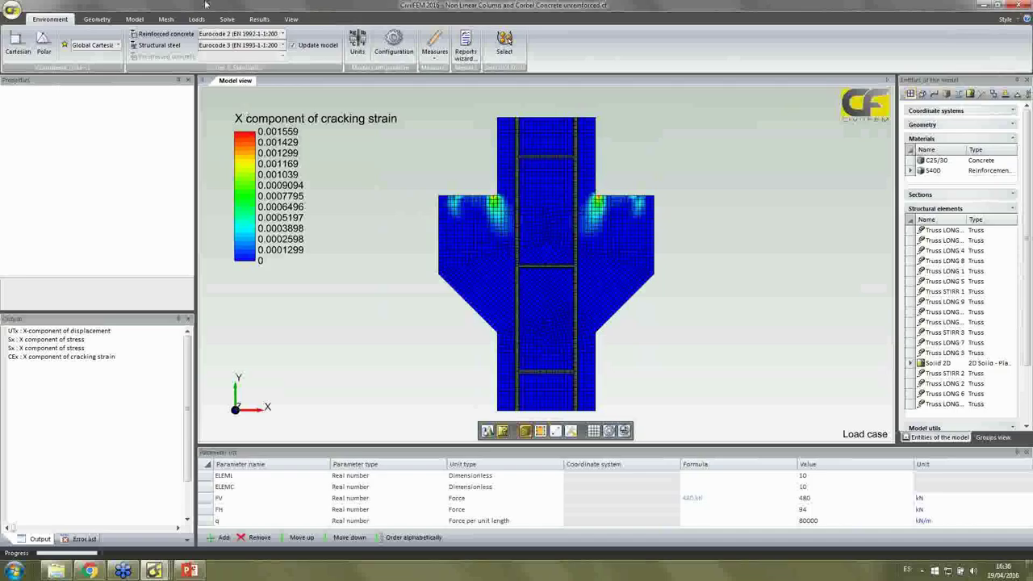
# Step: Plot the equivalent plastic strain from the end results and inspect the load points on both corbel arms
pyautogui.click(259, 19)
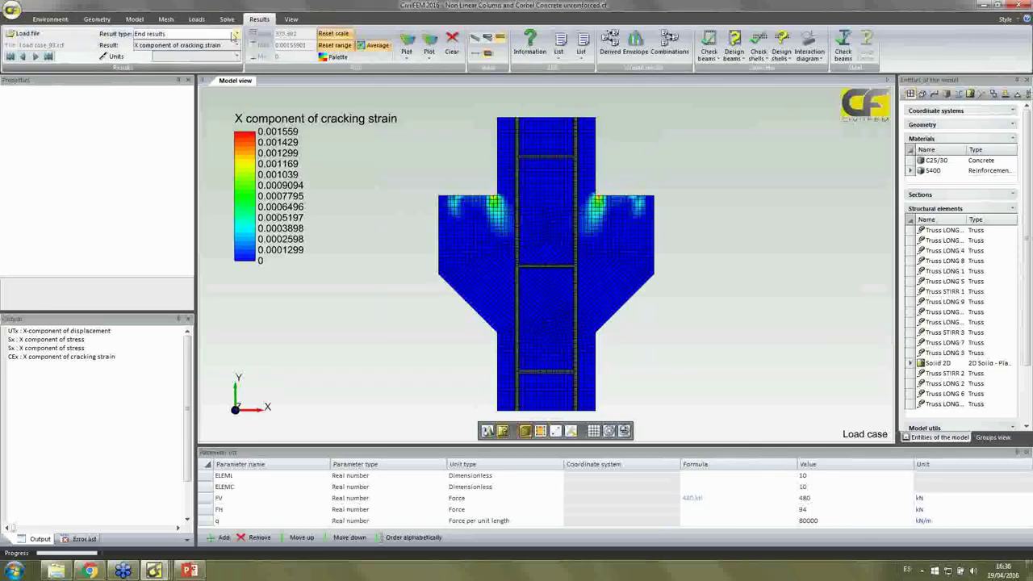
pyautogui.click(236, 37)
pyautogui.click(230, 66)
pyautogui.click(237, 45)
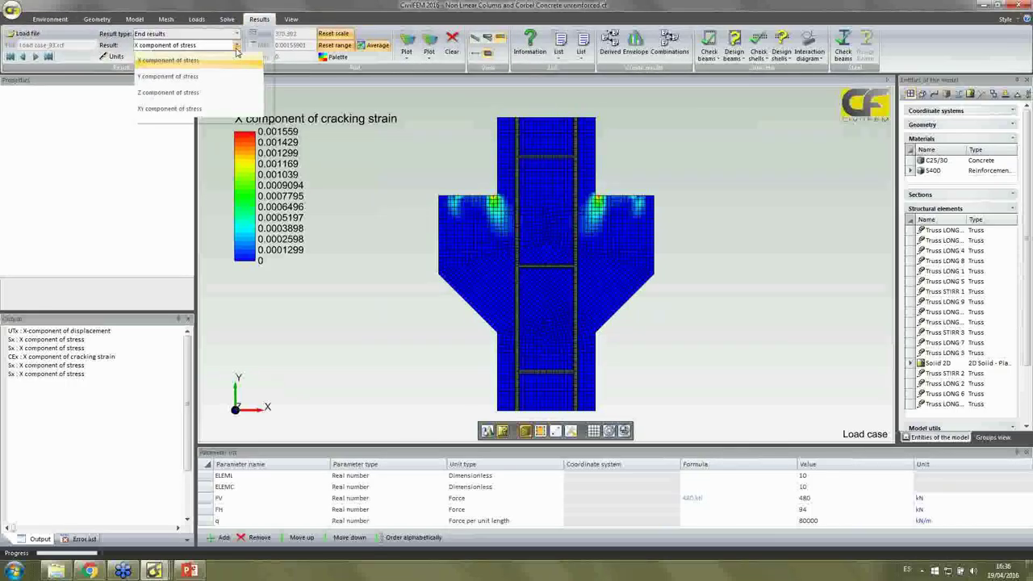
pyautogui.scroll(-3, 270, 69)
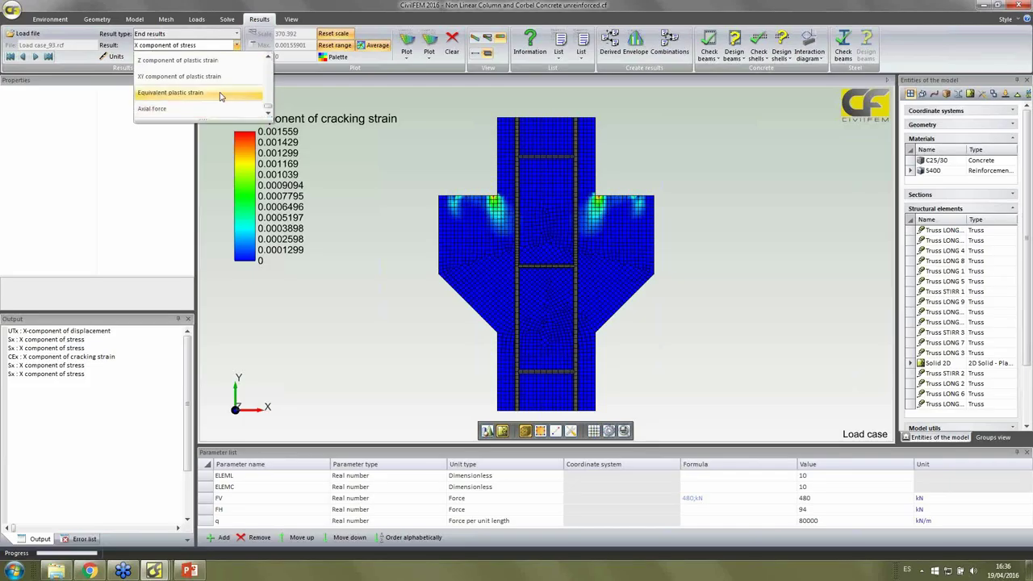
pyautogui.click(220, 96)
pyautogui.click(406, 49)
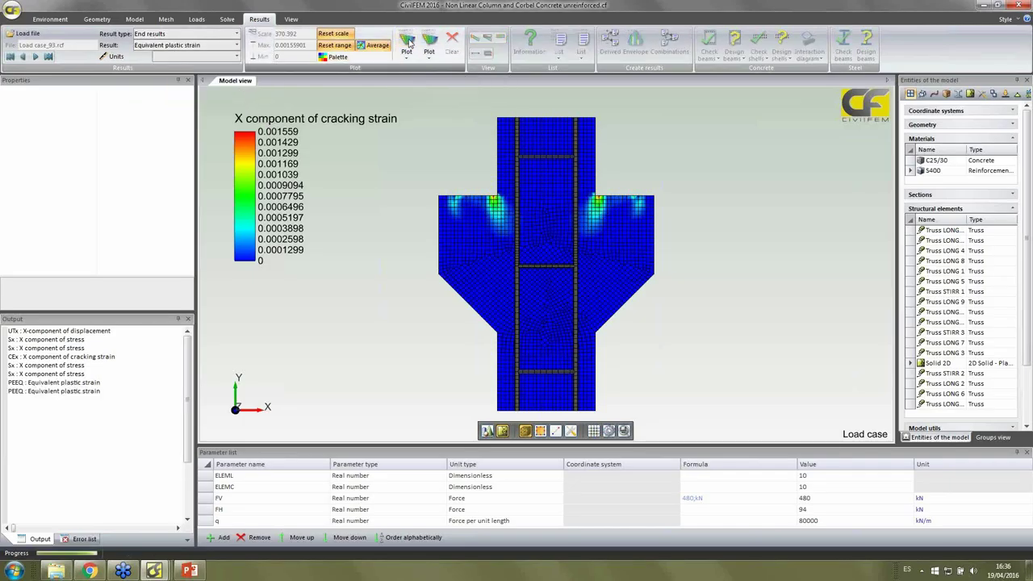
pyautogui.moveTo(462, 202)
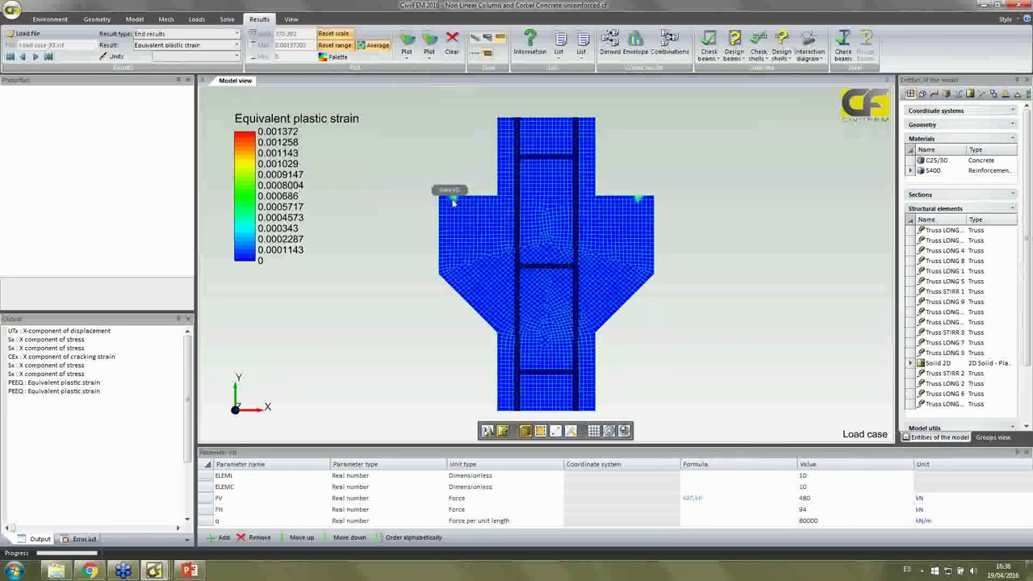
pyautogui.moveTo(640, 200)
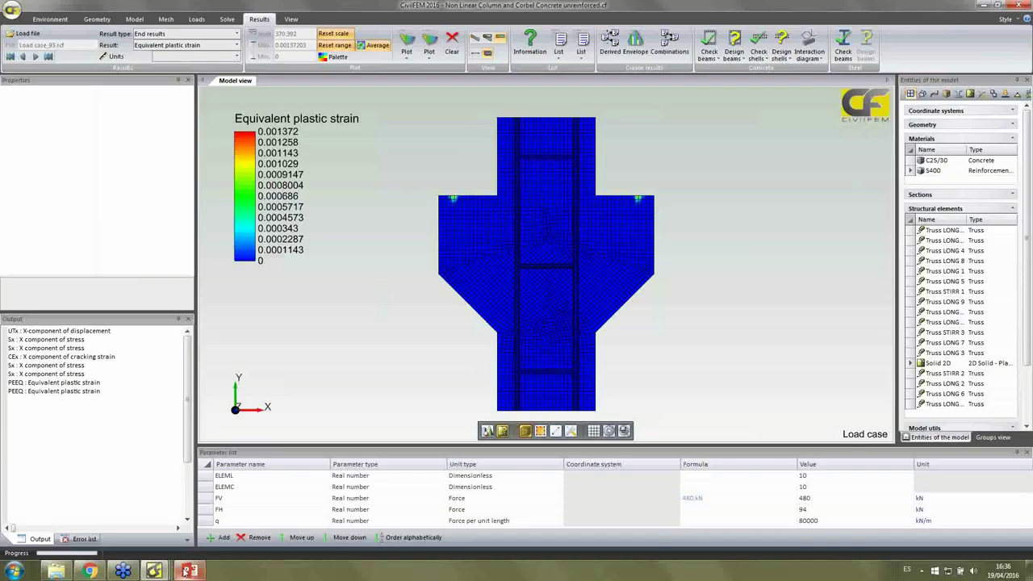
# Step: Switch to PowerPoint to consult the Strength analysis of a corbel slide, and return to the corbel model in CivilFEM
pyautogui.click(188, 571)
pyautogui.click(912, 554)
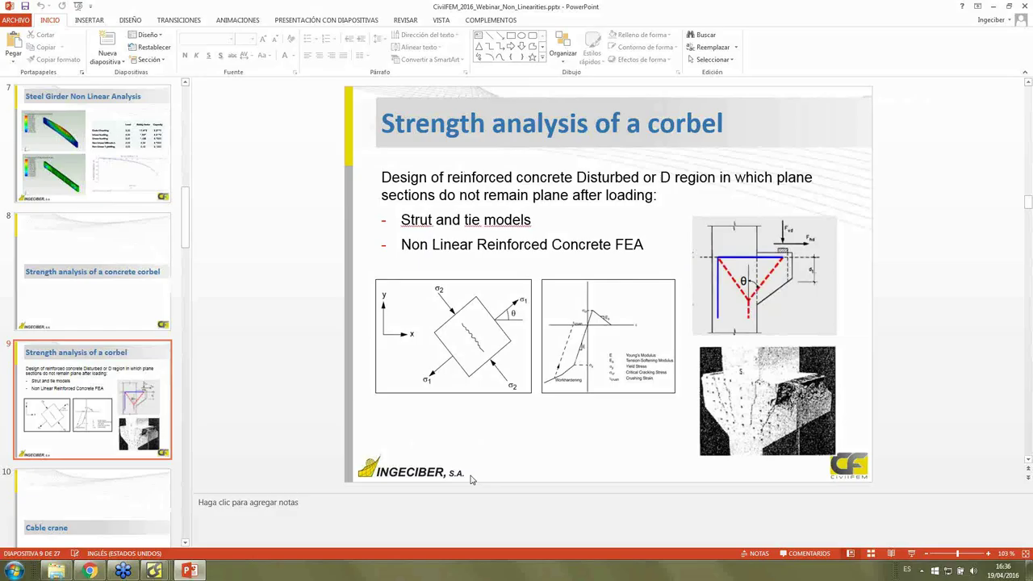
pyautogui.moveTo(156, 570)
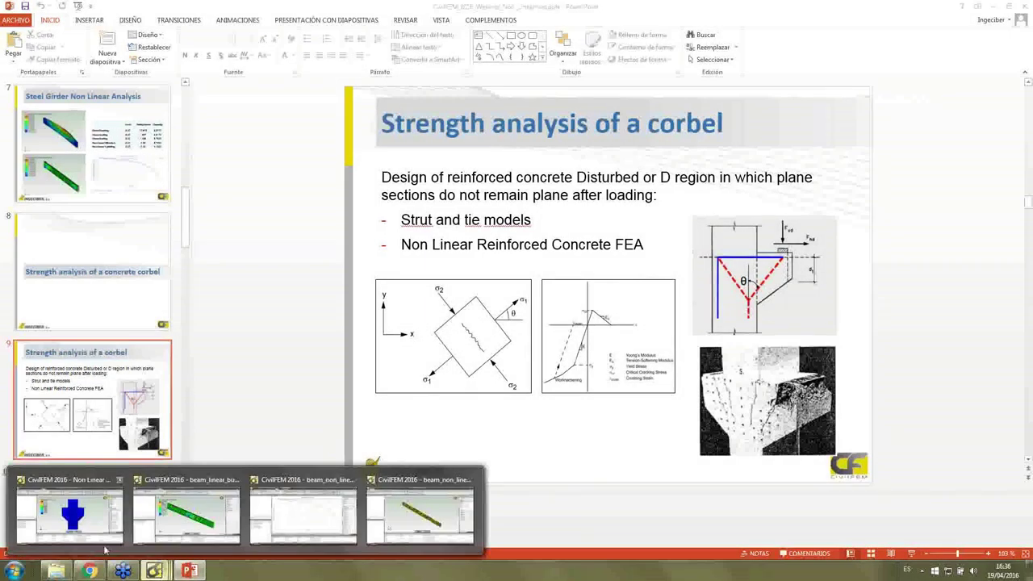
pyautogui.click(69, 508)
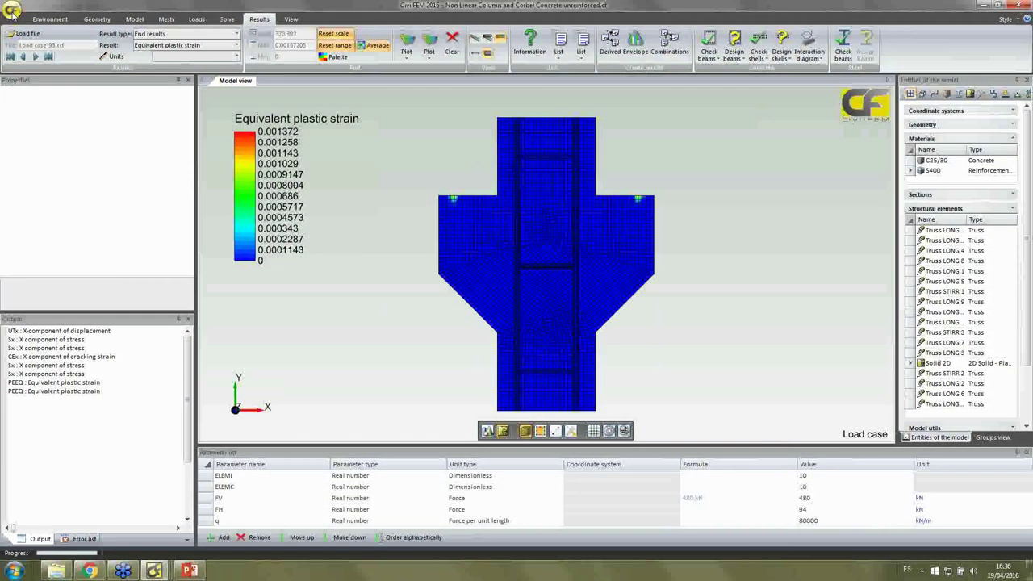
# Step: Open Non Linear Column and Corbel Concrete.cf from the reinforced folder without saving the current model
pyautogui.click(12, 10)
pyautogui.click(36, 64)
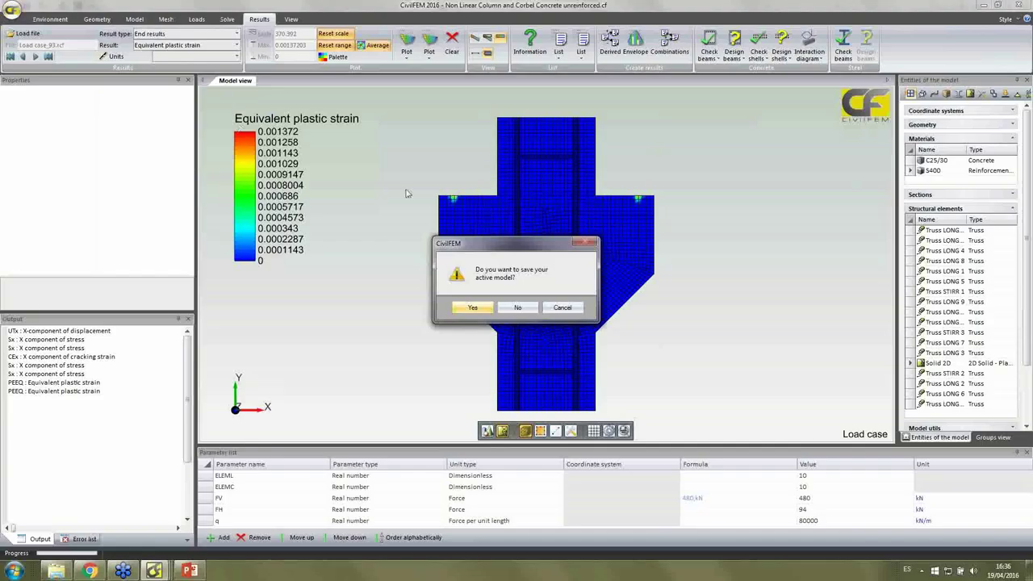
pyautogui.click(517, 310)
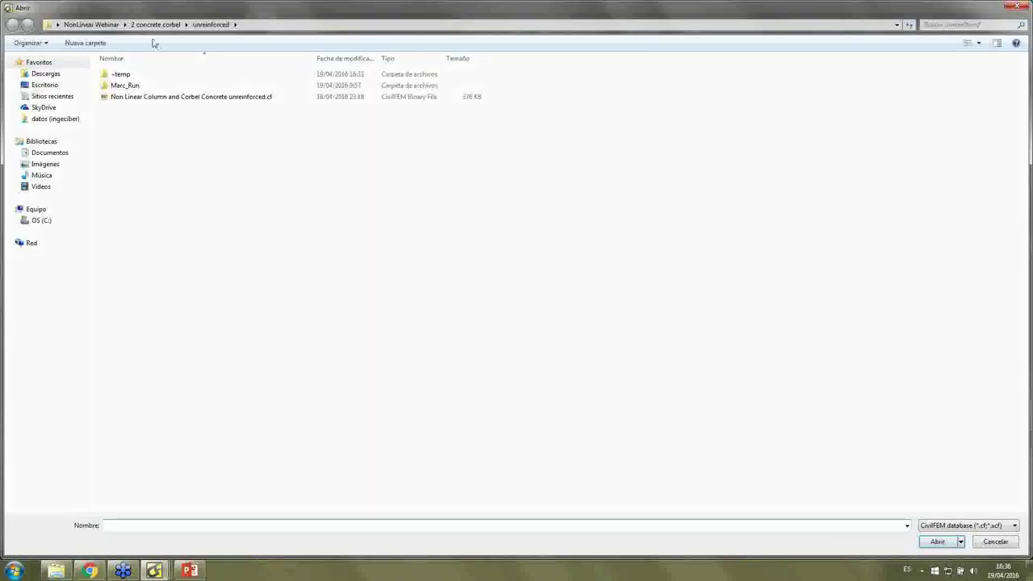
pyautogui.click(155, 24)
pyautogui.doubleClick(146, 74)
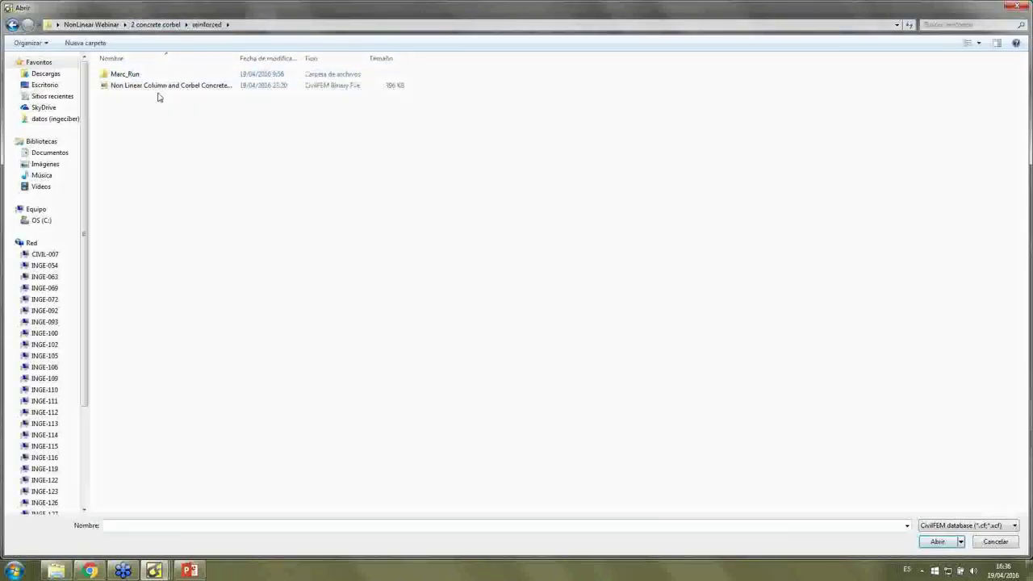
pyautogui.click(162, 86)
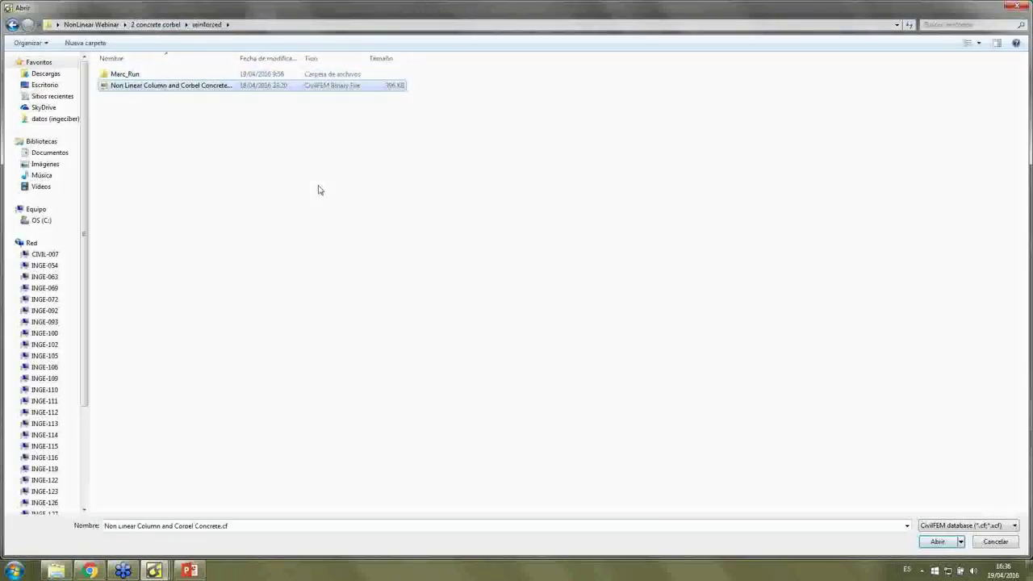
pyautogui.click(937, 543)
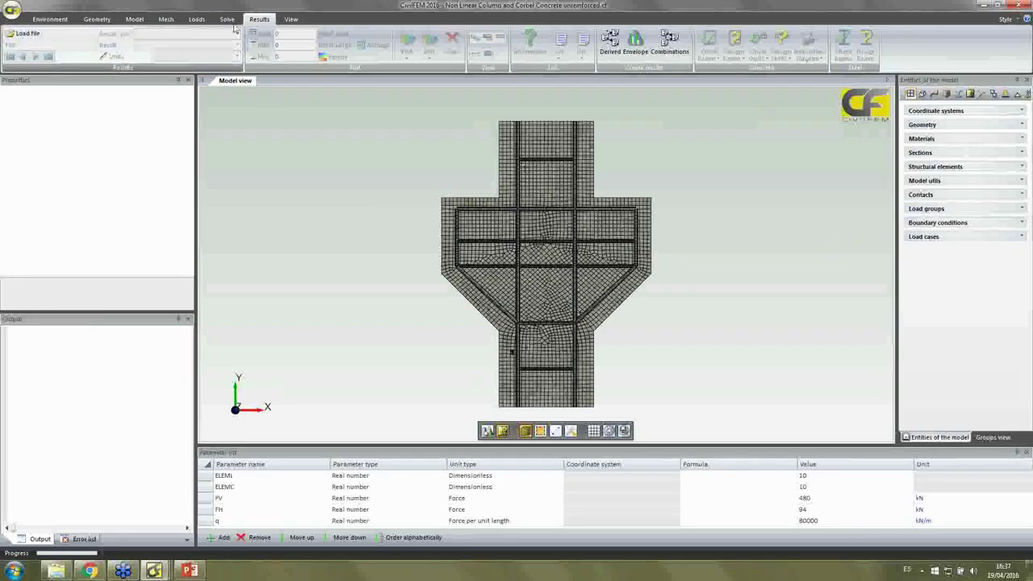
# Step: Load the results file LOAD CASE_100.rcf for the reinforced corbel
pyautogui.click(71, 30)
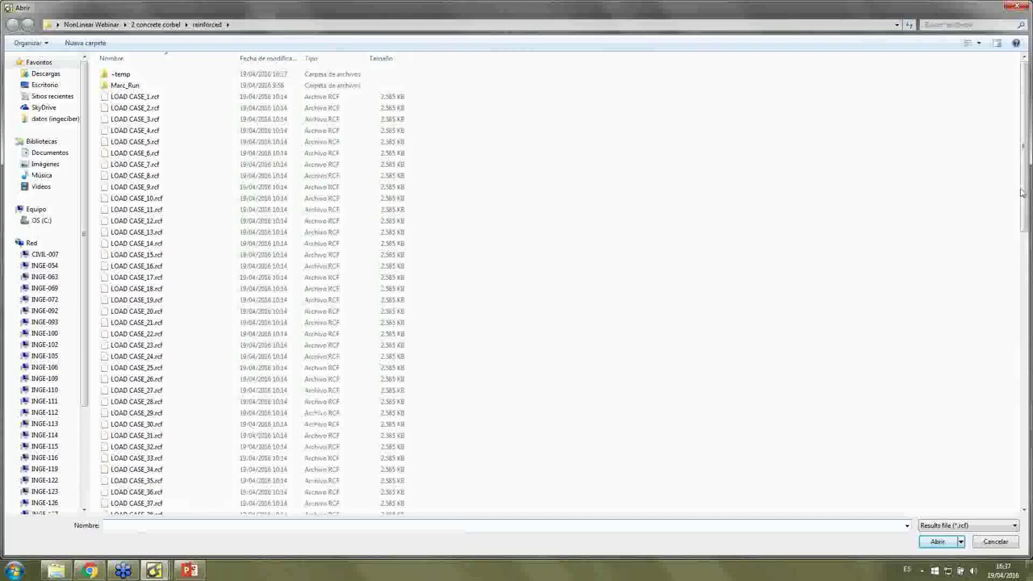
pyautogui.moveTo(1024, 202); pyautogui.dragTo(1024, 484)
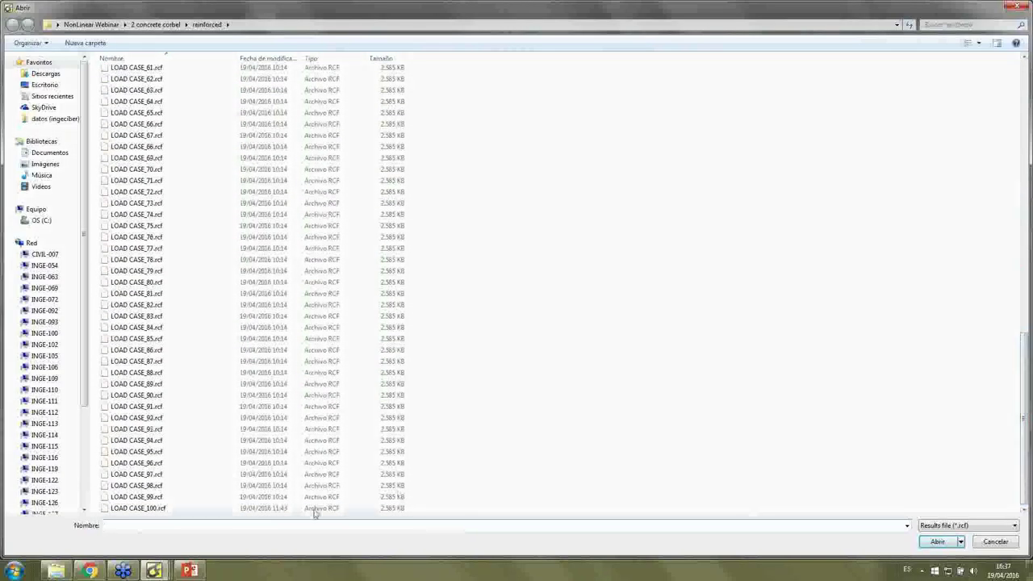
pyautogui.click(173, 508)
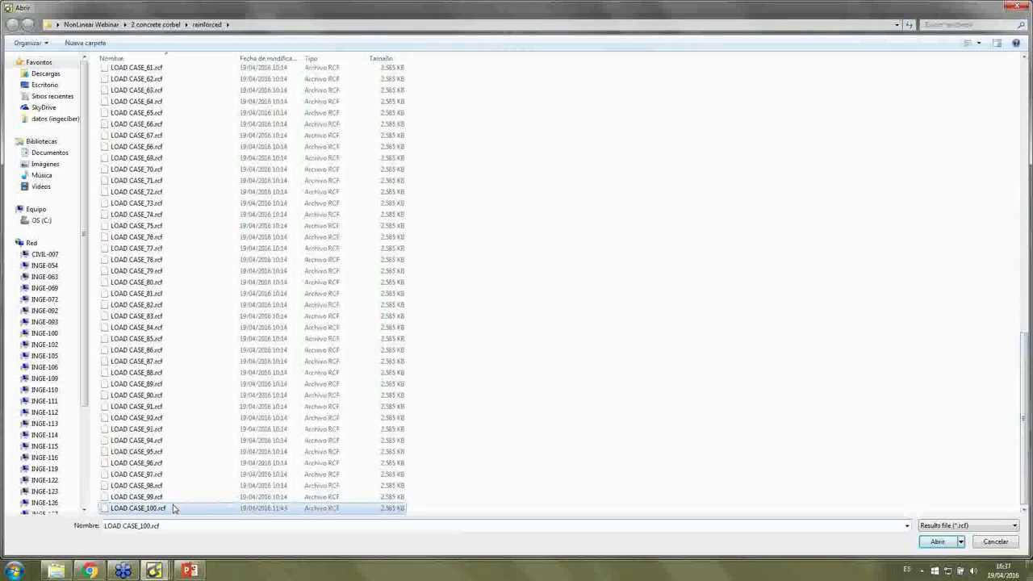
pyautogui.click(939, 541)
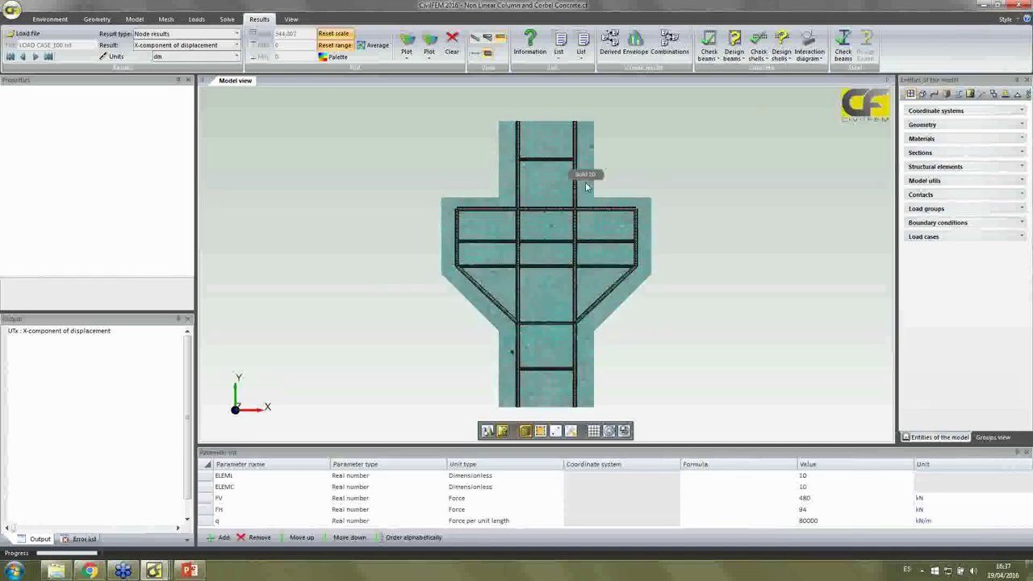
# Step: Plot the von Mises equivalent stress from the end results on the reinforced corbel
pyautogui.click(230, 34)
pyautogui.click(223, 65)
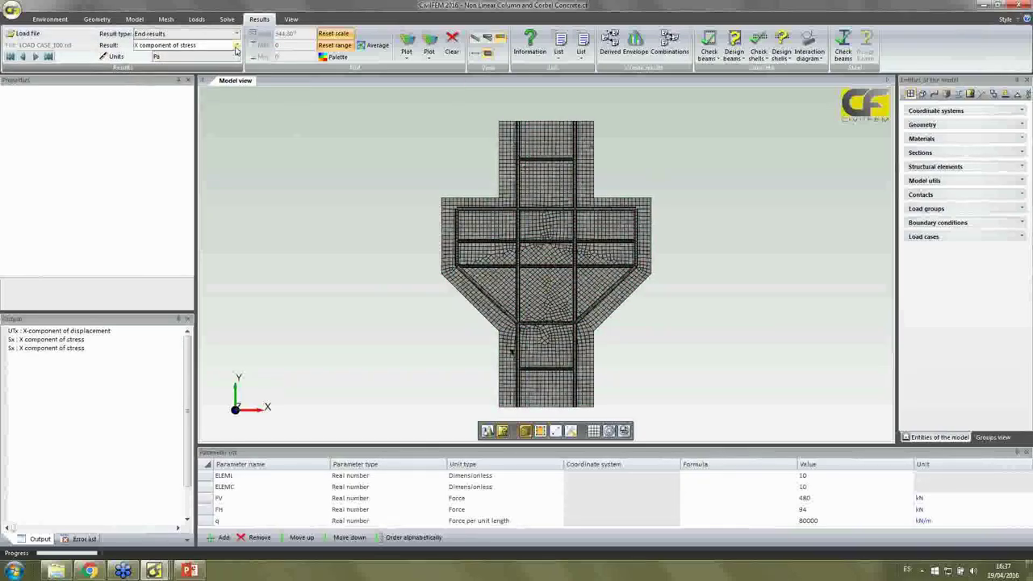
pyautogui.click(233, 45)
pyautogui.scroll(-4, 233, 86)
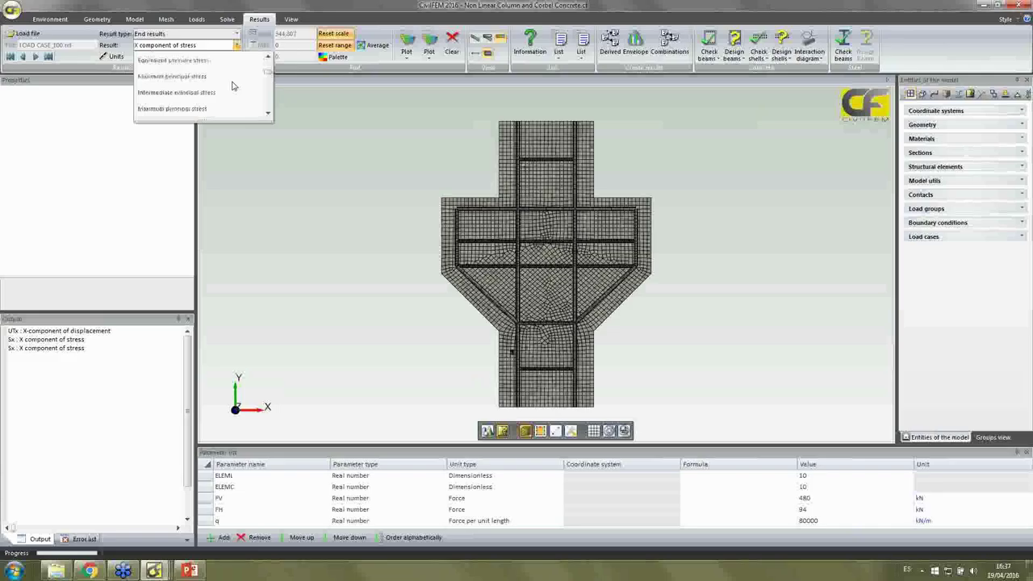
pyautogui.click(234, 45)
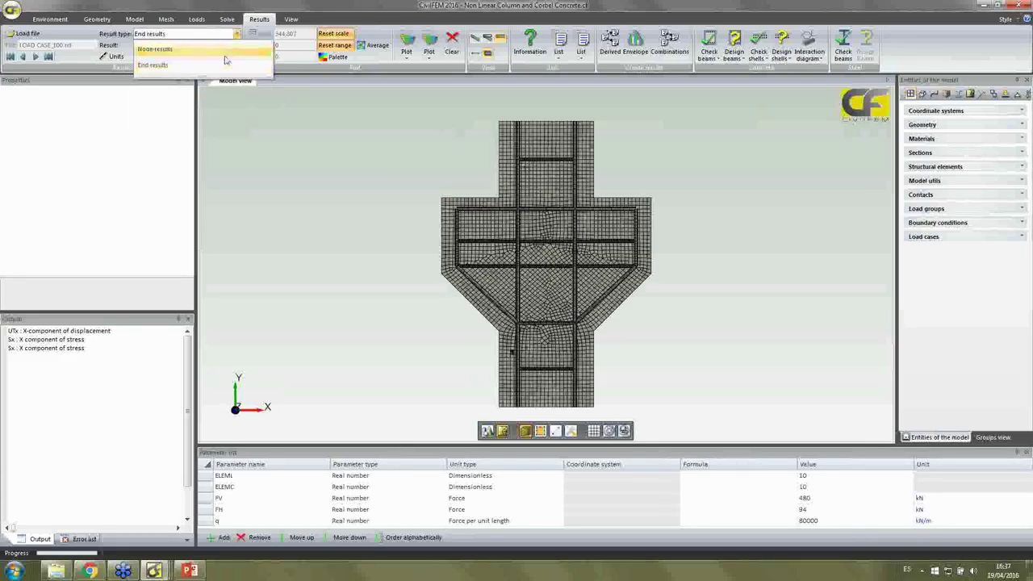
pyautogui.click(236, 50)
pyautogui.click(236, 48)
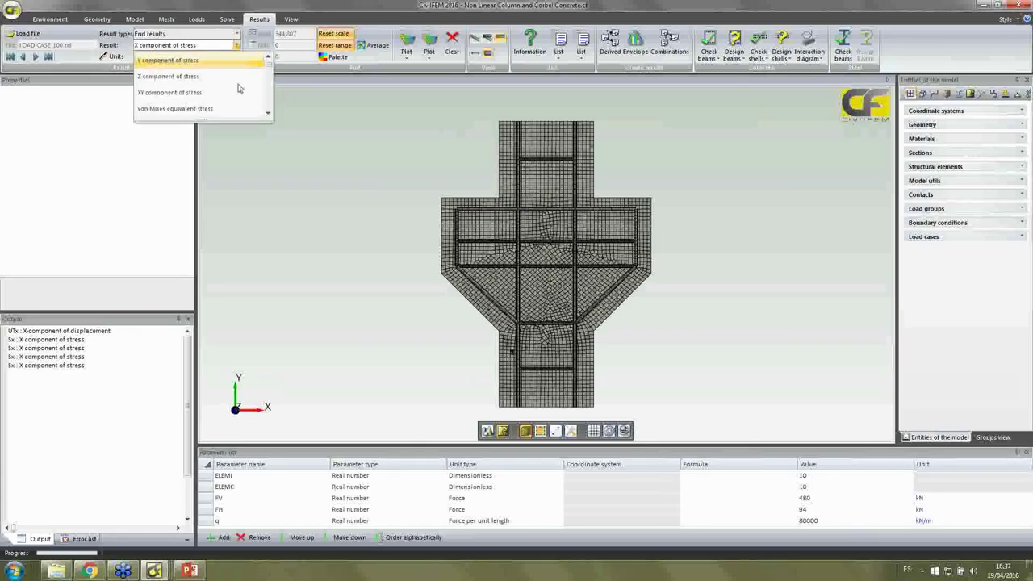
pyautogui.click(234, 110)
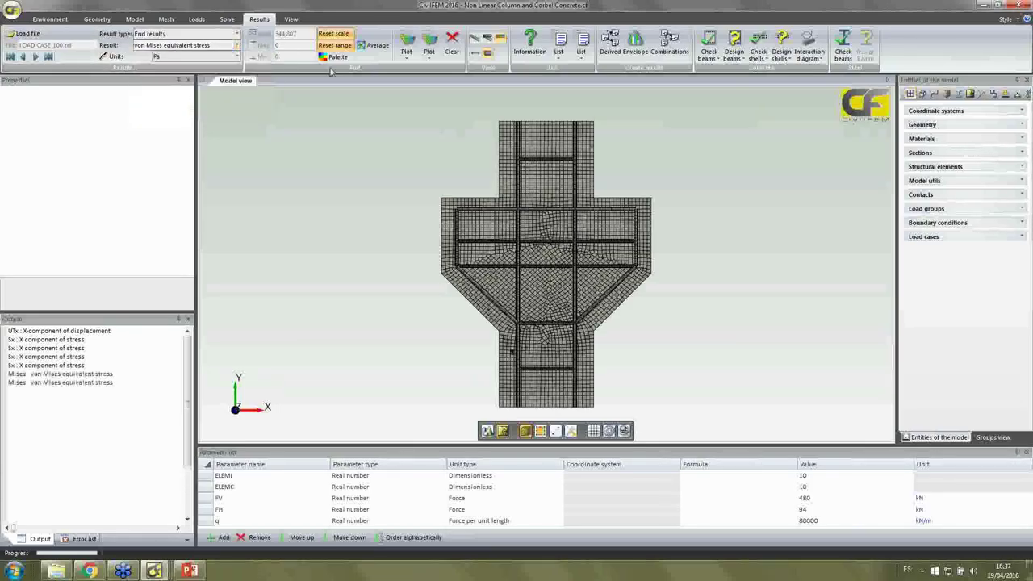
pyautogui.click(430, 45)
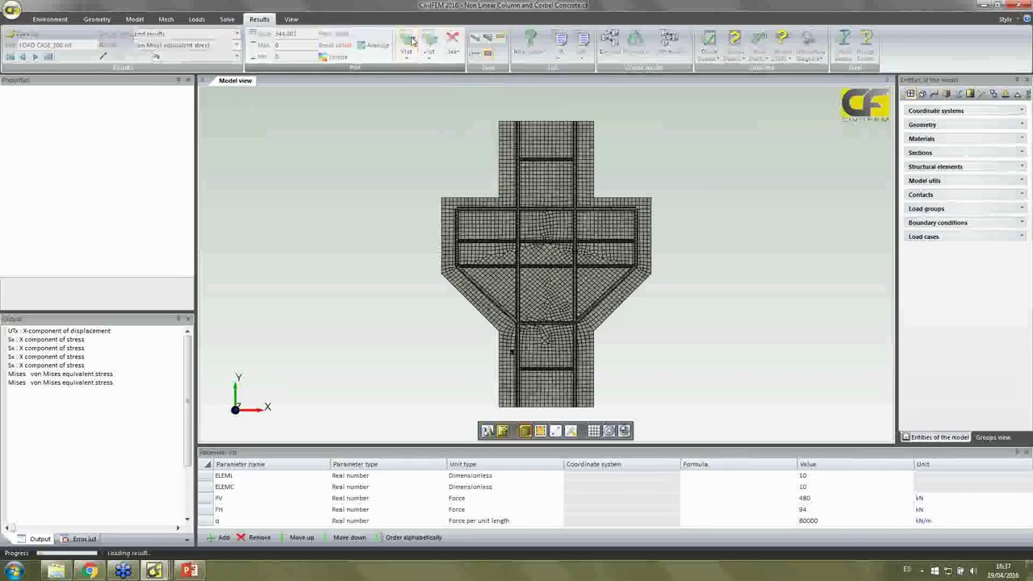
pyautogui.click(478, 241)
pyautogui.scroll(2, 478, 239)
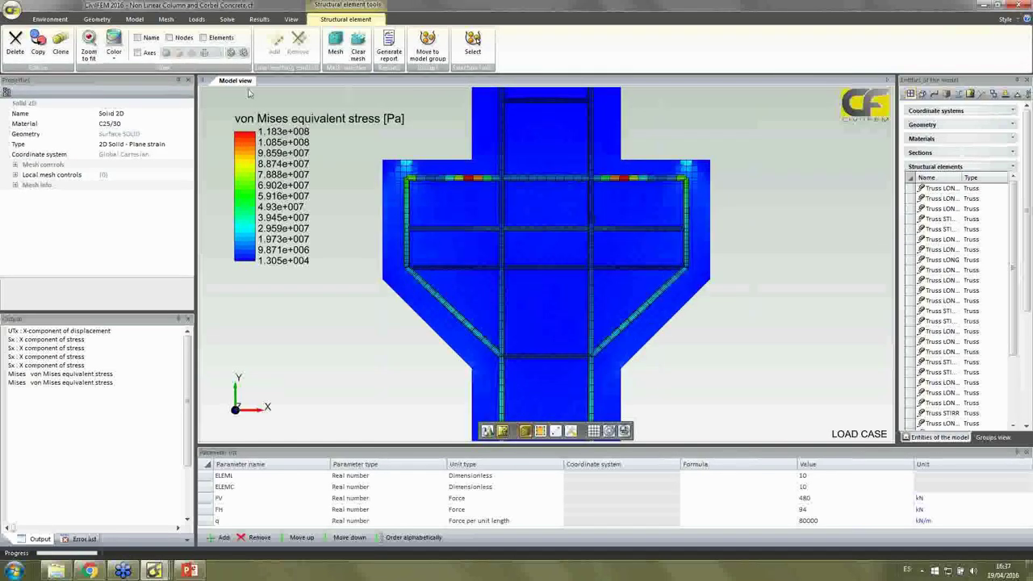
# Step: Set the stress units to MPa and replot the von Mises equivalent stress with averaging enabled
pyautogui.click(259, 19)
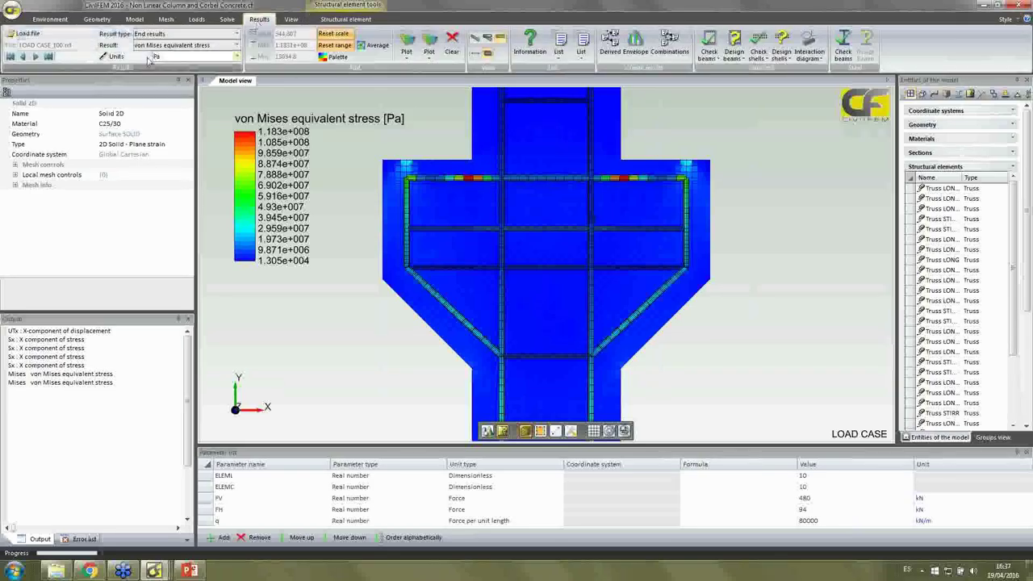
pyautogui.click(236, 57)
pyautogui.click(225, 104)
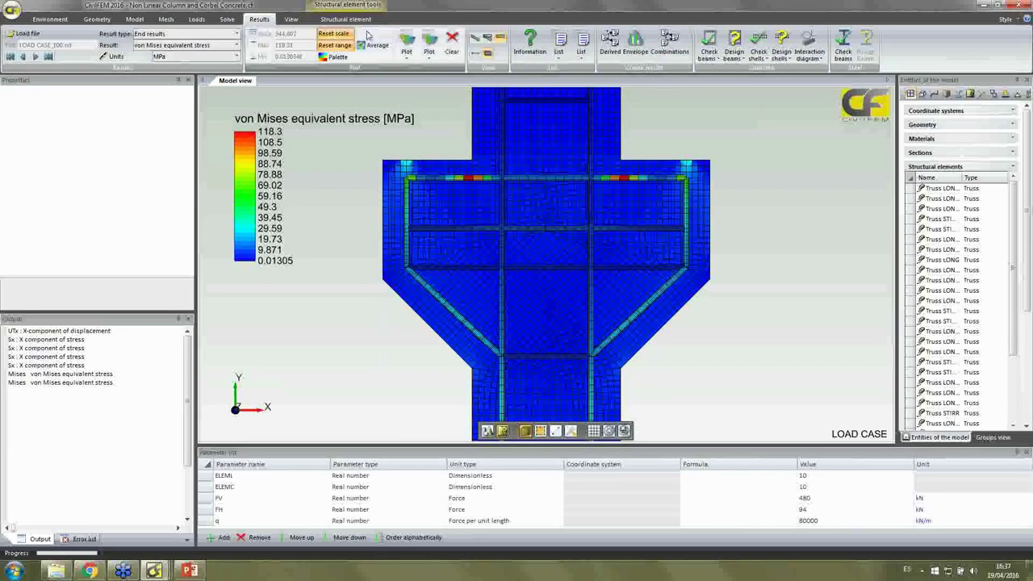
pyautogui.click(408, 40)
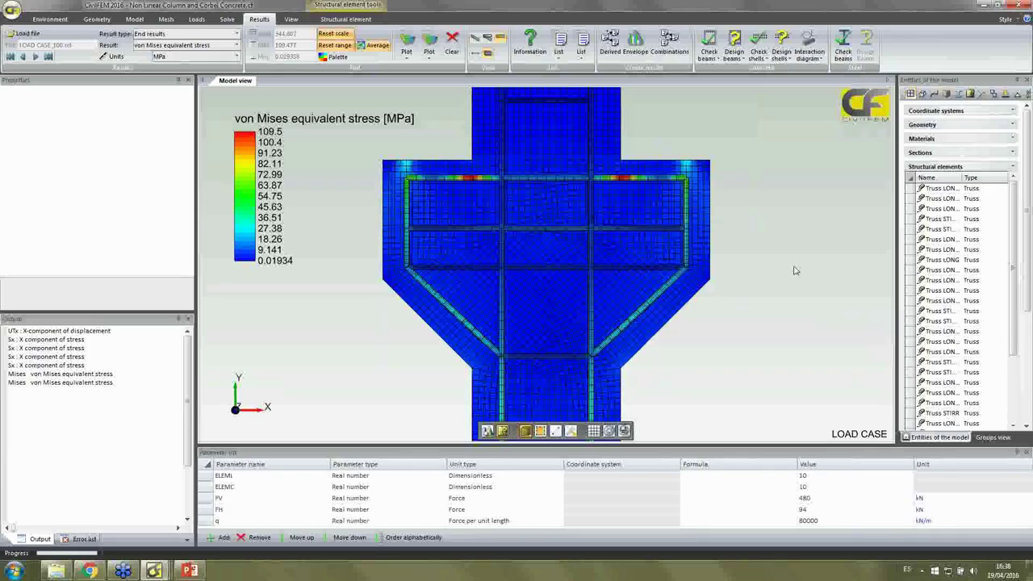
# Step: Inspect the averaged von Mises stress in the corbel reinforcement and clear the results plot from the model
pyautogui.scroll(-4, 800, 297)
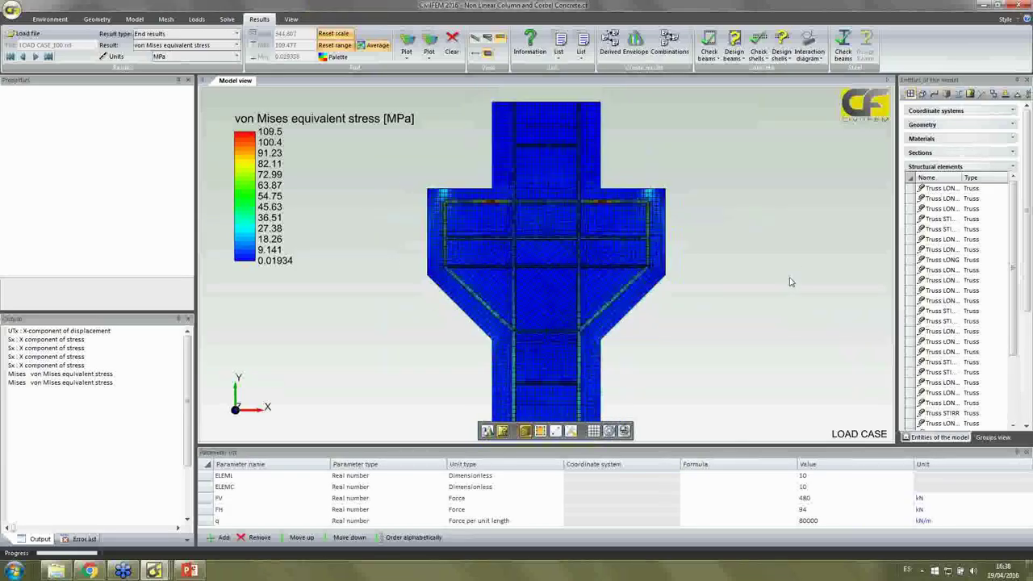
pyautogui.scroll(3, 615, 266)
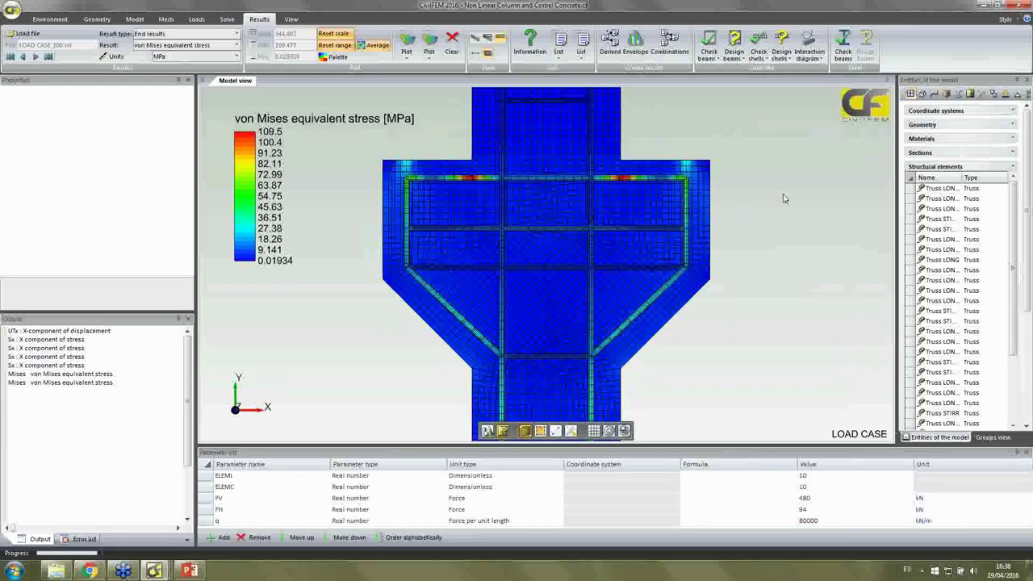
pyautogui.scroll(2, 595, 240)
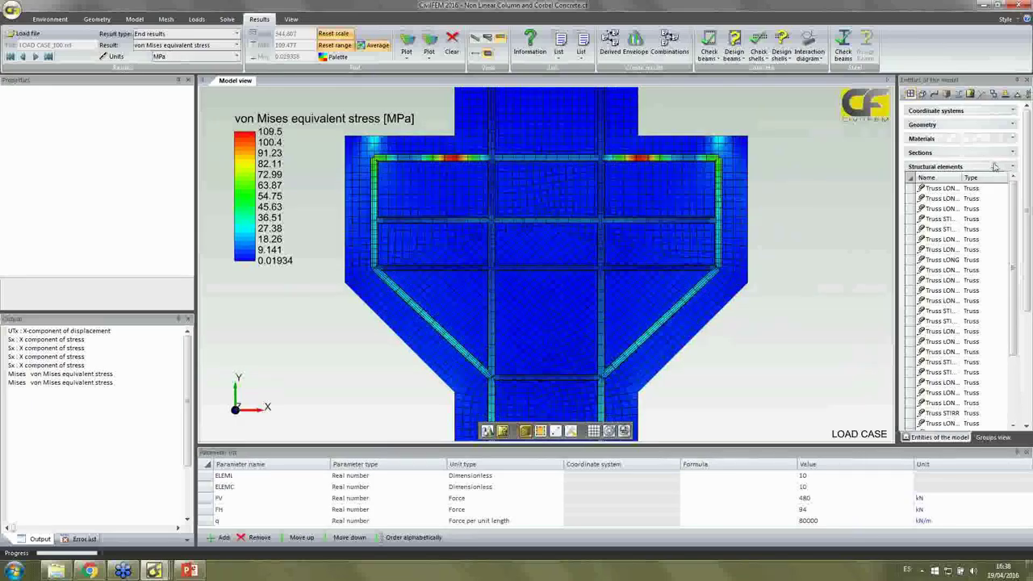
pyautogui.click(583, 231)
pyautogui.scroll(2, 581, 230)
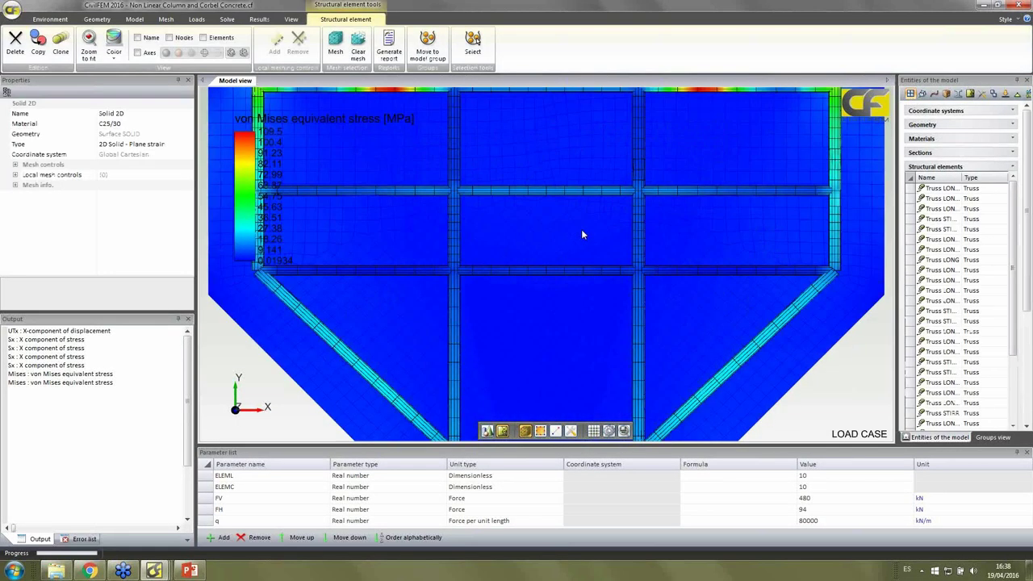
pyautogui.click(259, 19)
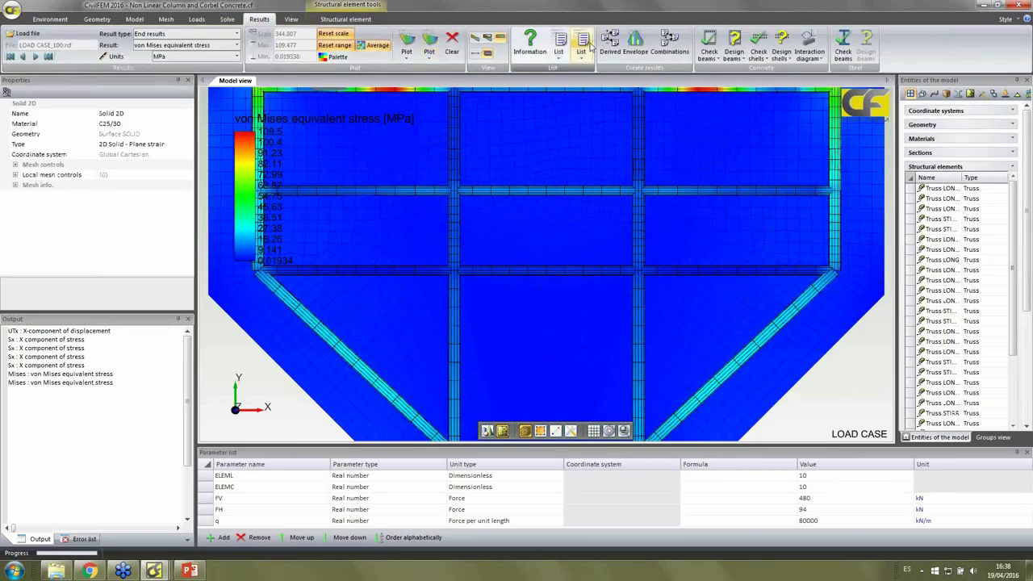
pyautogui.click(452, 46)
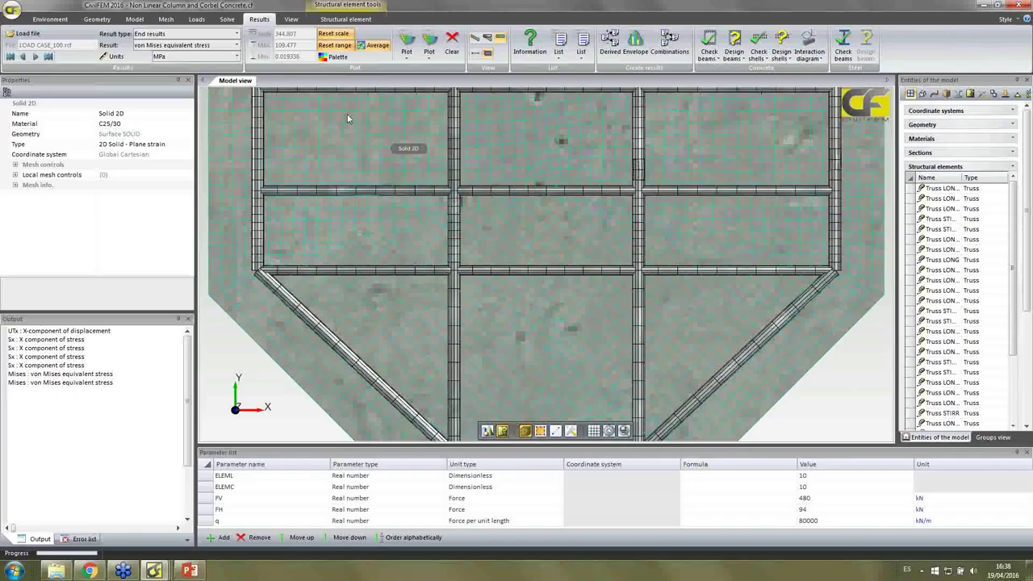
# Step: Start an insertion with Solid 2D as structural element 1 and the horizontal stirrup Truss STIRR - C3 as structural element 2
pyautogui.click(135, 20)
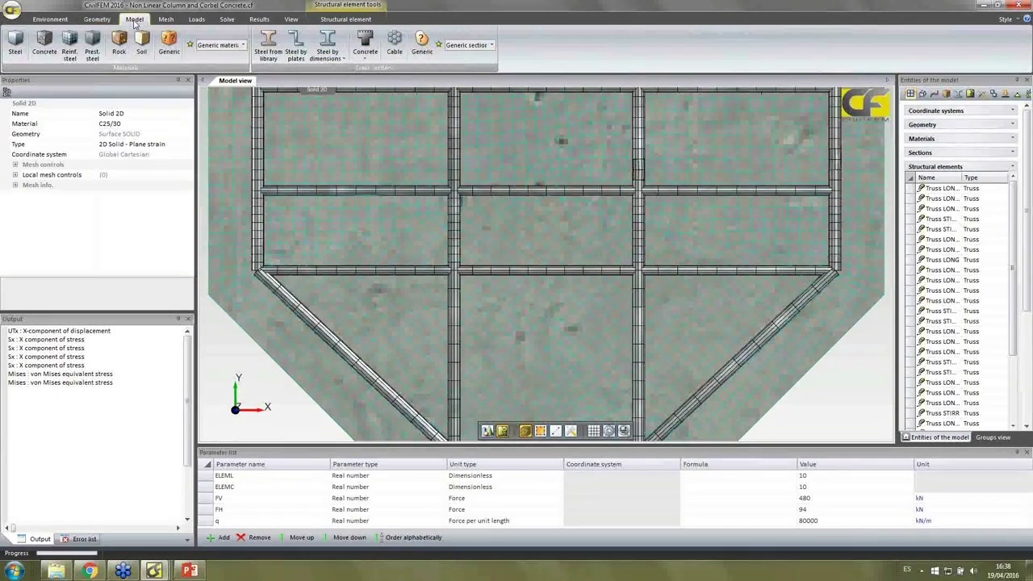
pyautogui.click(165, 20)
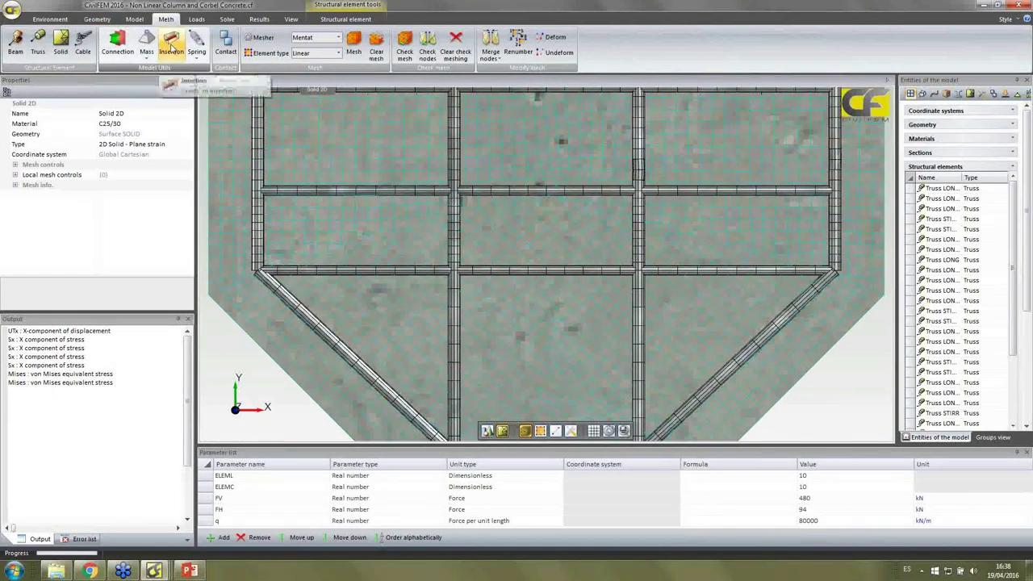
pyautogui.click(171, 47)
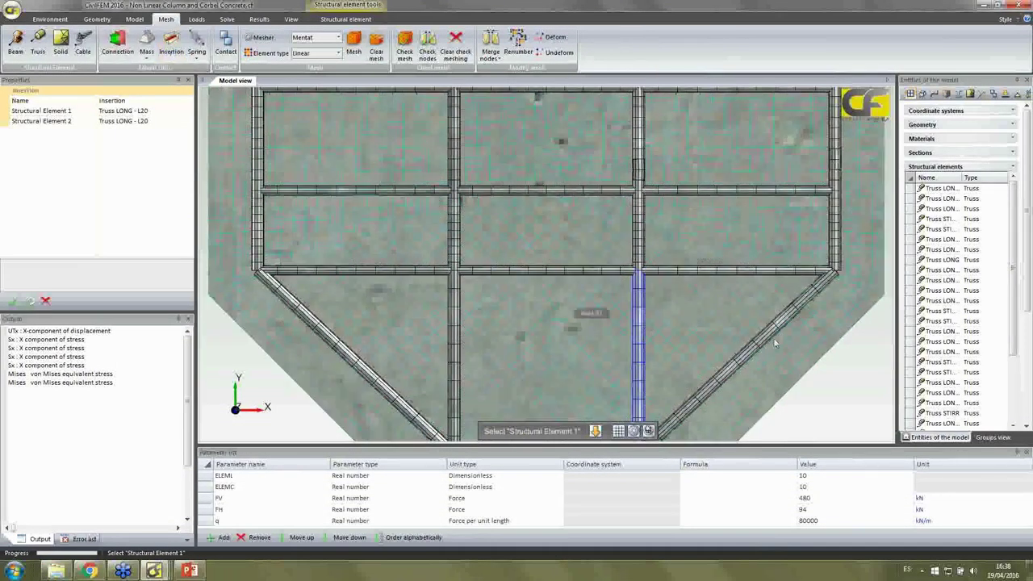
pyautogui.scroll(-3, 882, 371)
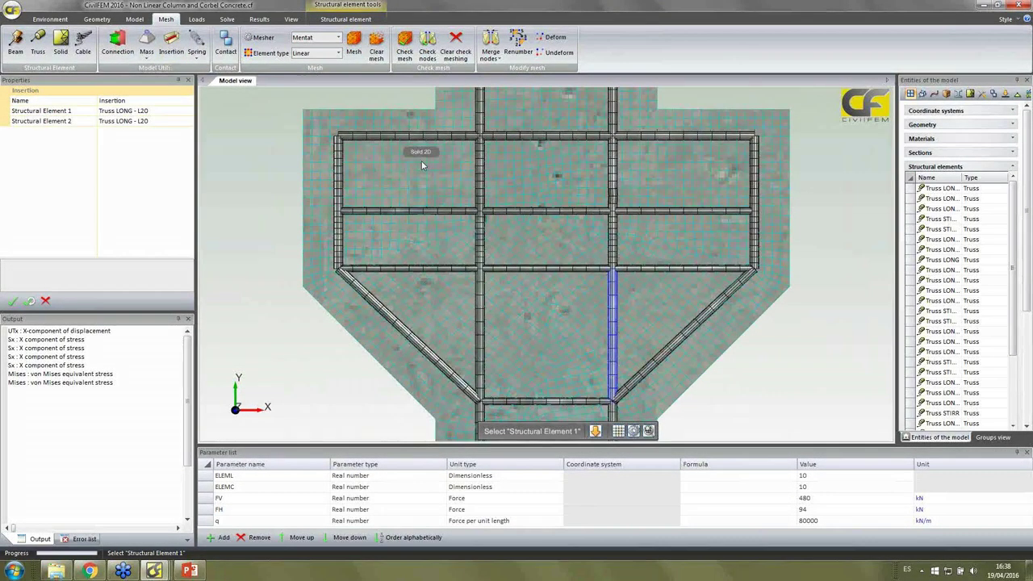
pyautogui.click(421, 165)
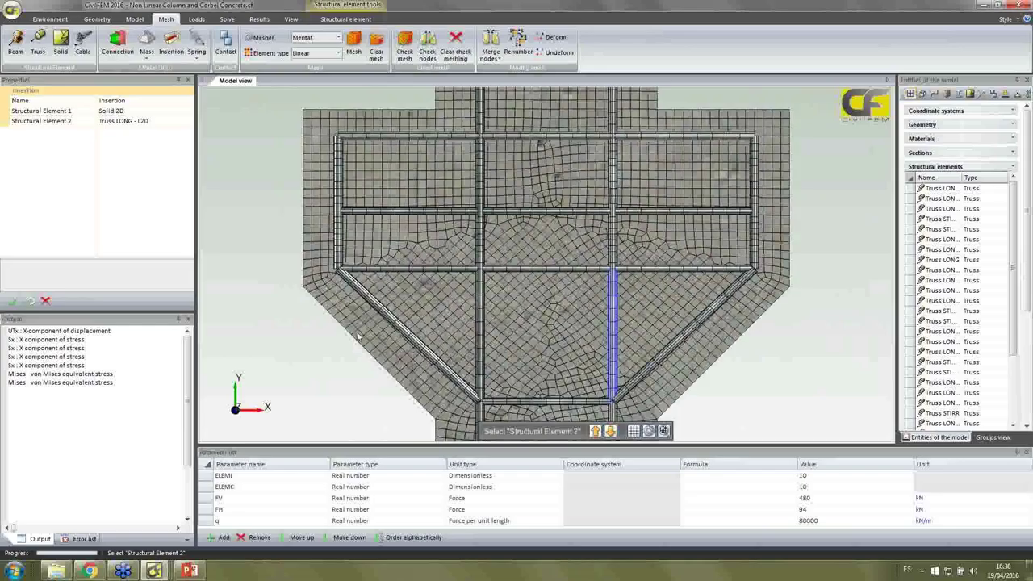
pyautogui.click(416, 269)
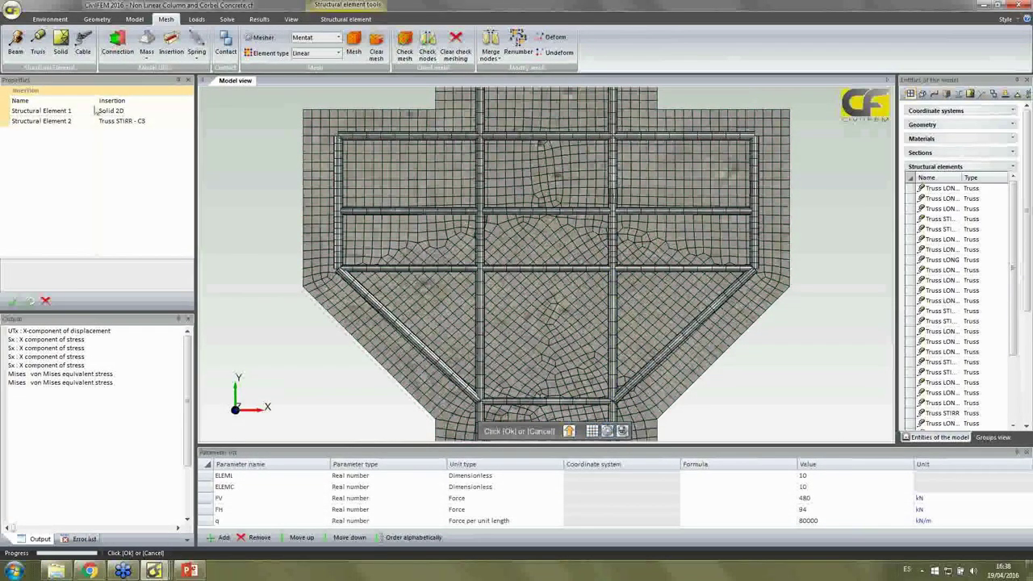